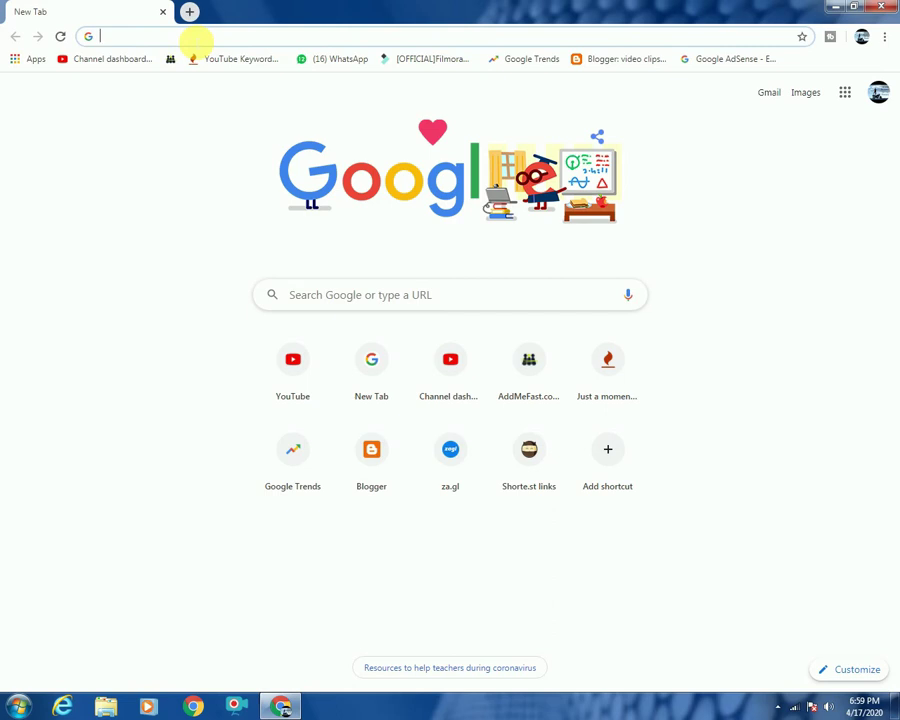
Step: Search the web for "adfly" and open the AdFly website at adf.ly
text(adfly)
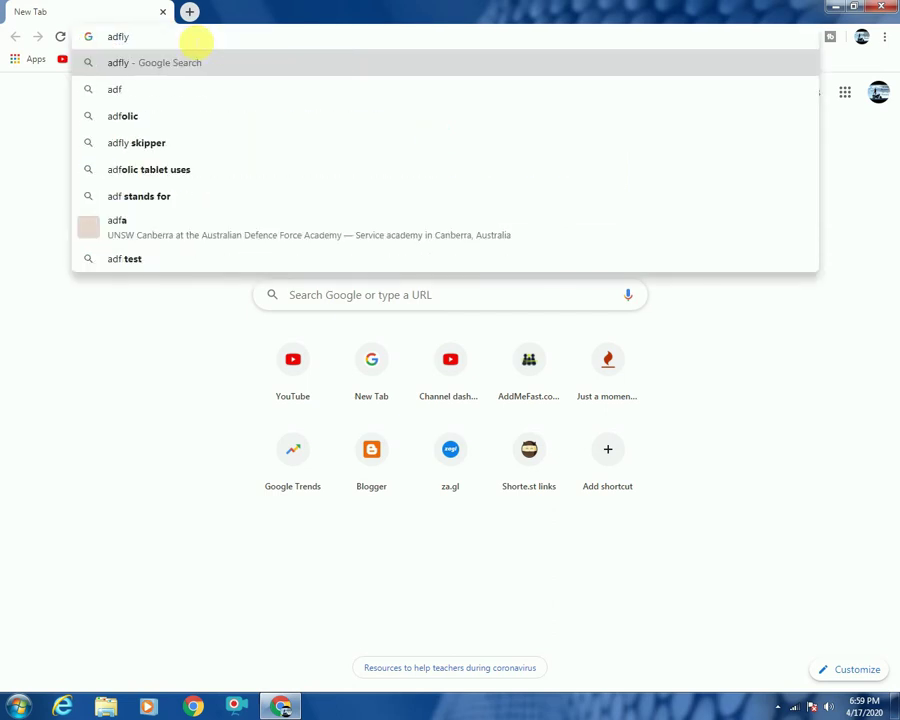
key(Return)
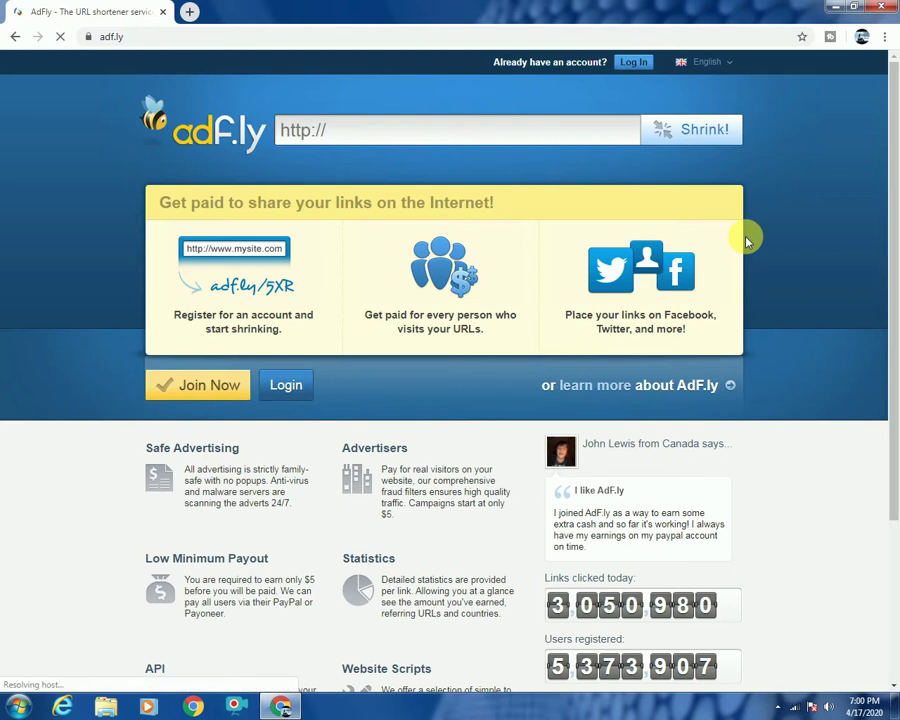
Step: Review the AdFly homepage, including its feature descriptions, low minimum payout, statistics sections and available site languages
scroll(802, 420, down, 3)
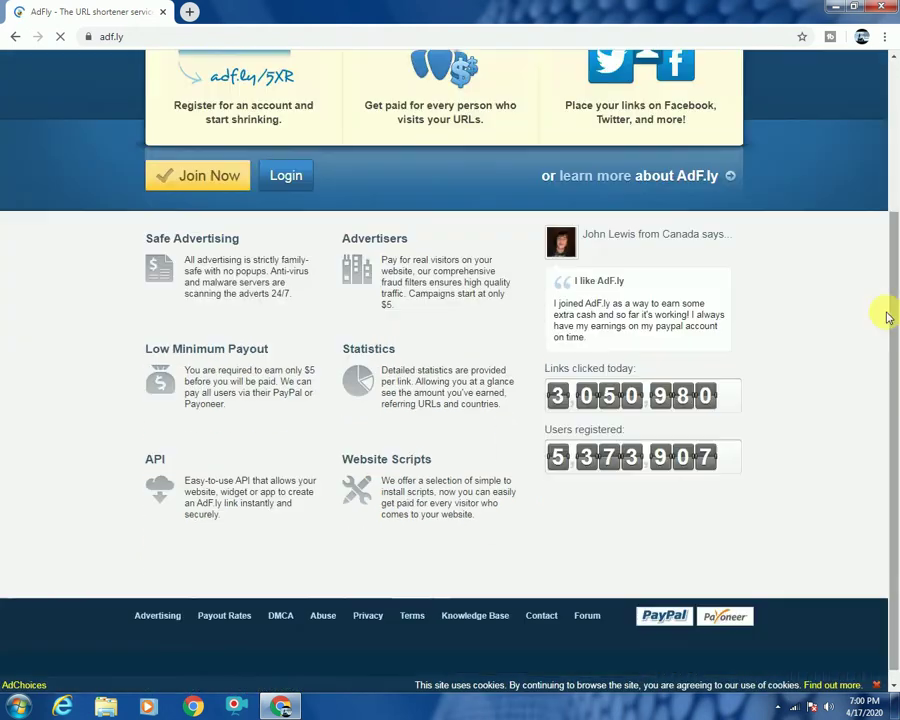
scroll(786, 416, up, 3)
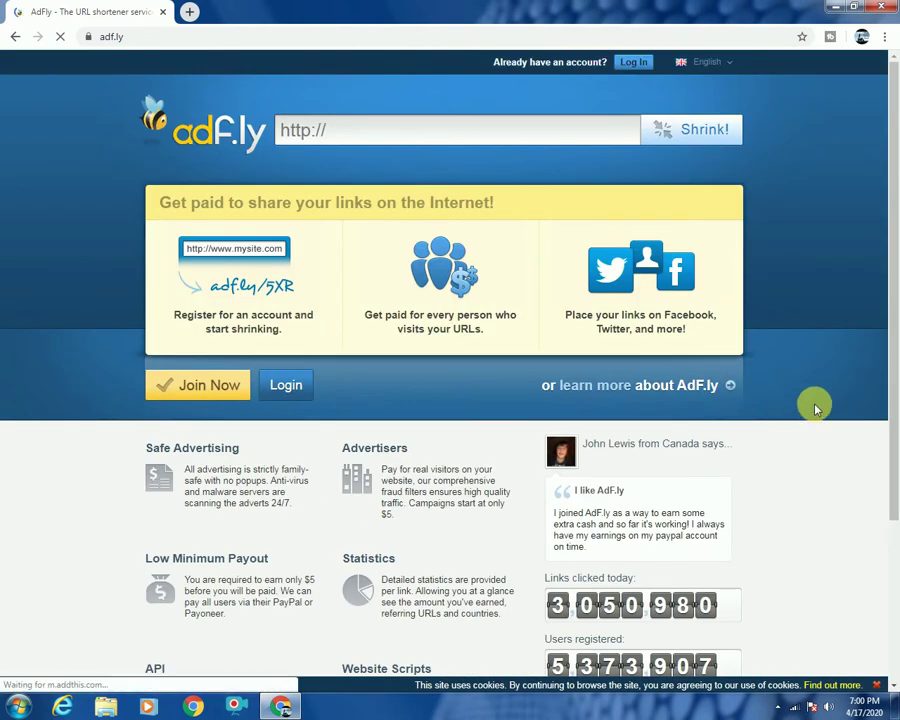
scroll(798, 400, down, 2)
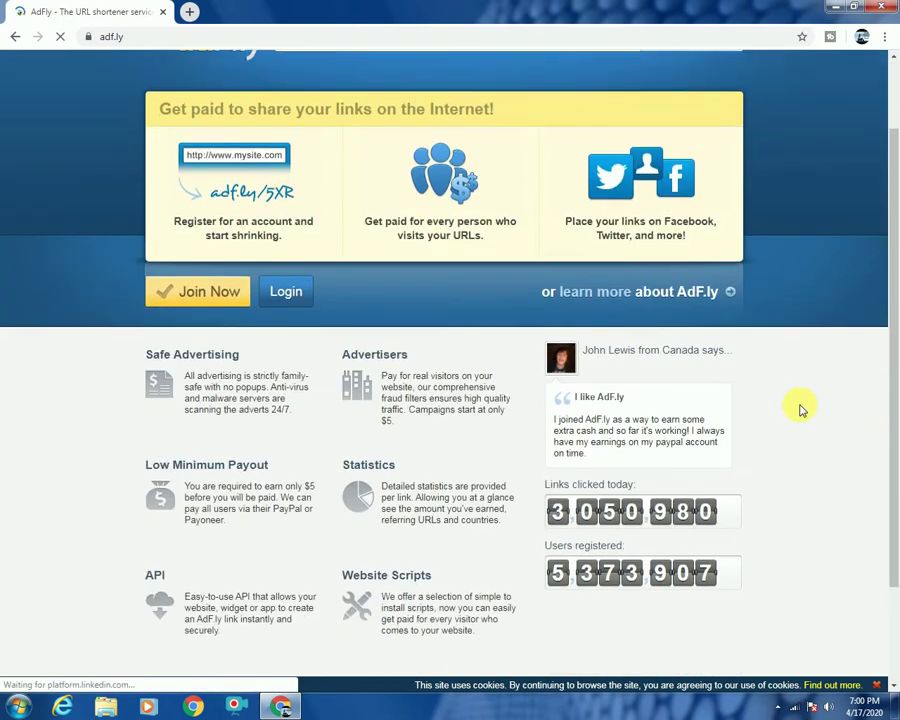
scroll(803, 442, up, 2)
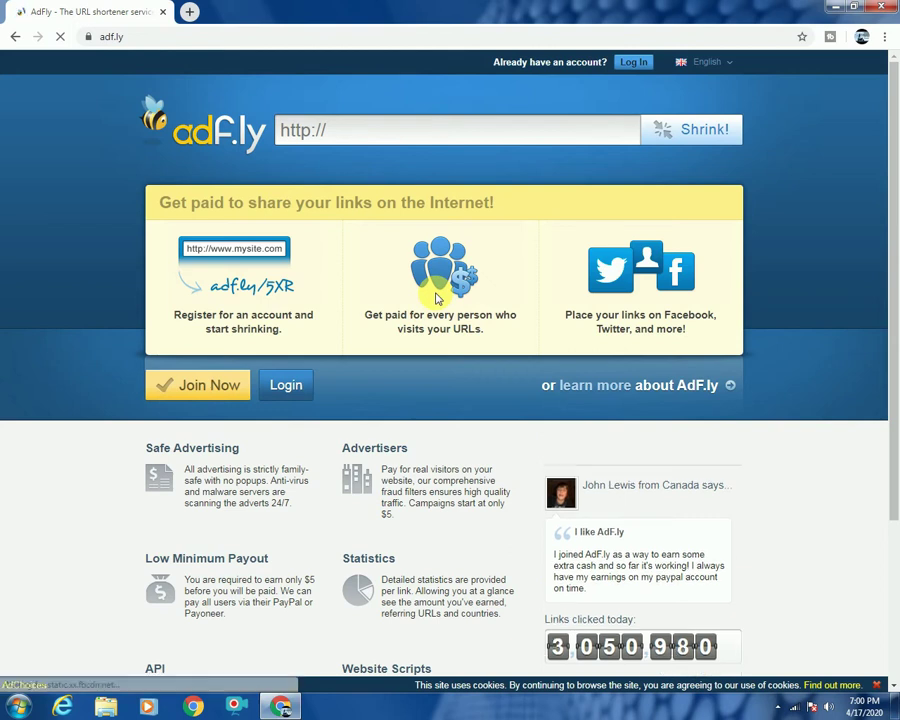
scroll(800, 358, down, 3)
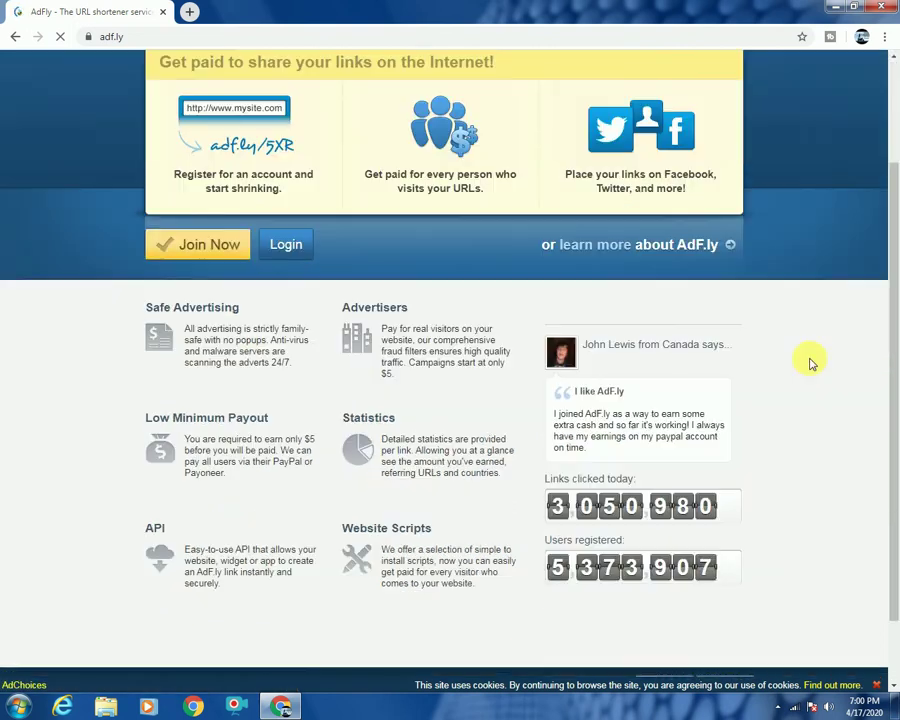
scroll(792, 433, up, 3)
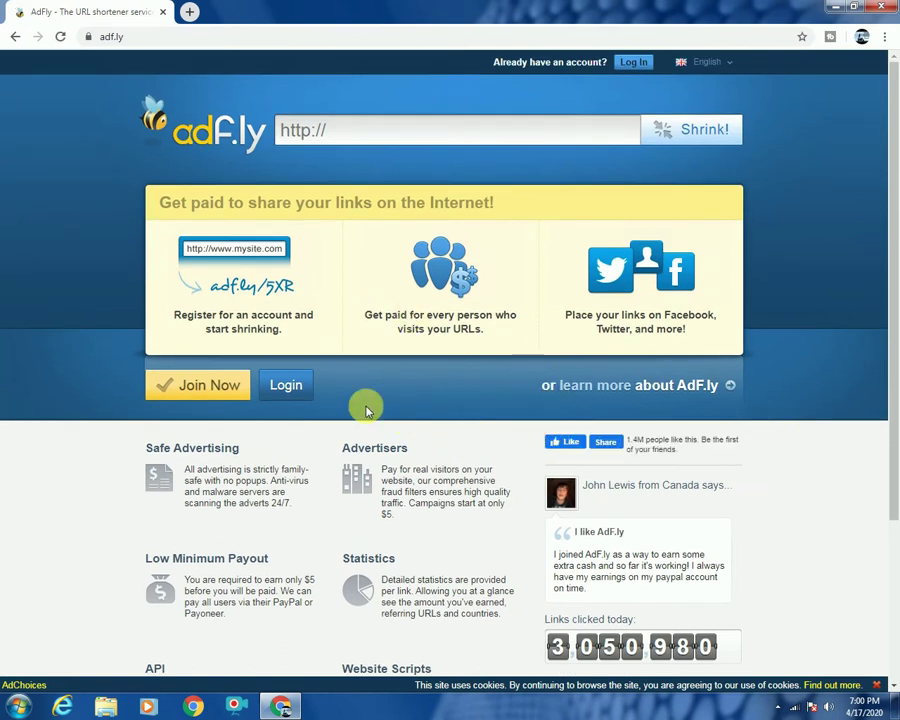
scroll(490, 466, down, 2)
scroll(488, 464, up, 2)
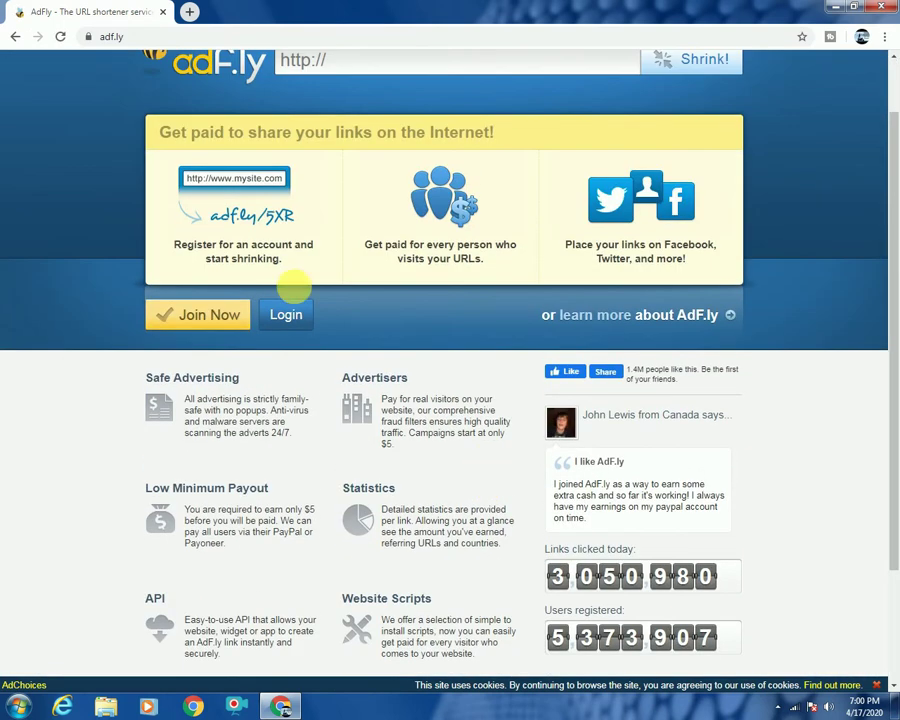
scroll(205, 203, up, 1)
click(681, 61)
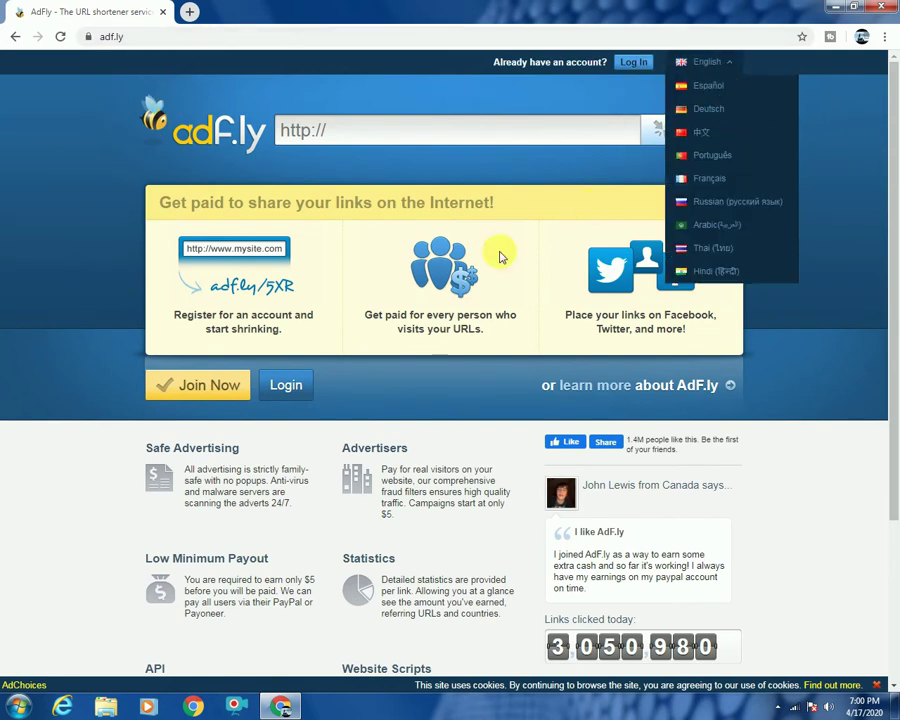
Step: Join AdFly with a new account by agreeing to the Terms and Conditions, and decline the news communications
click(190, 386)
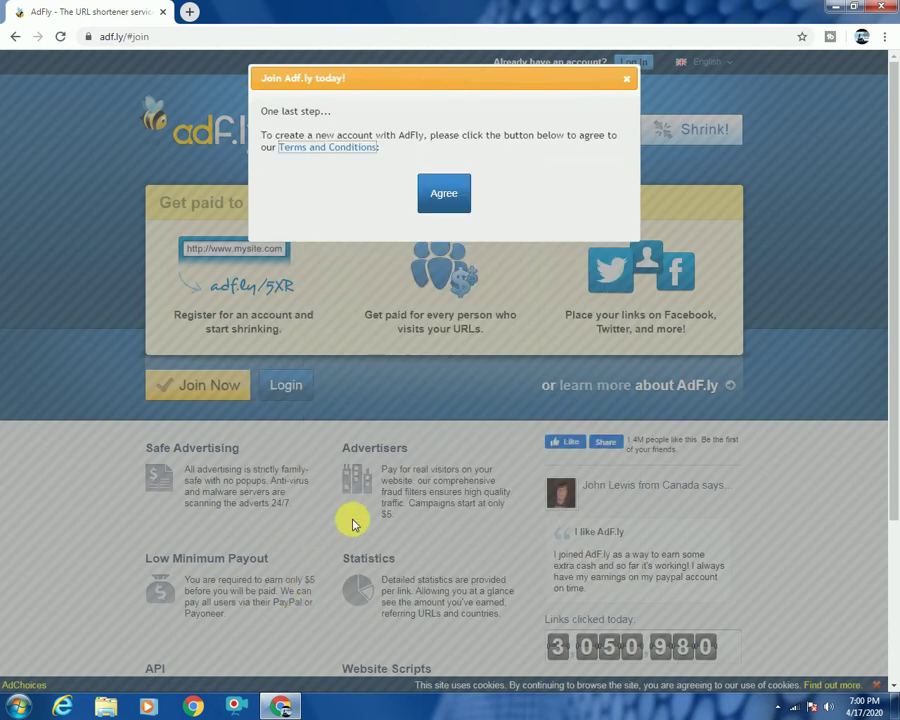
click(444, 196)
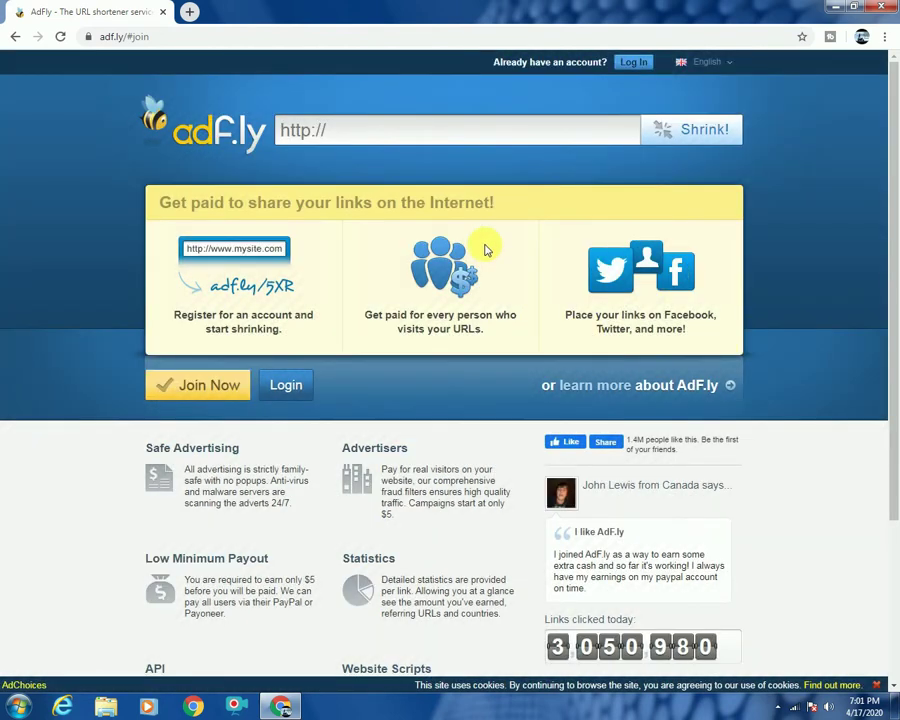
scroll(463, 320, down, 1)
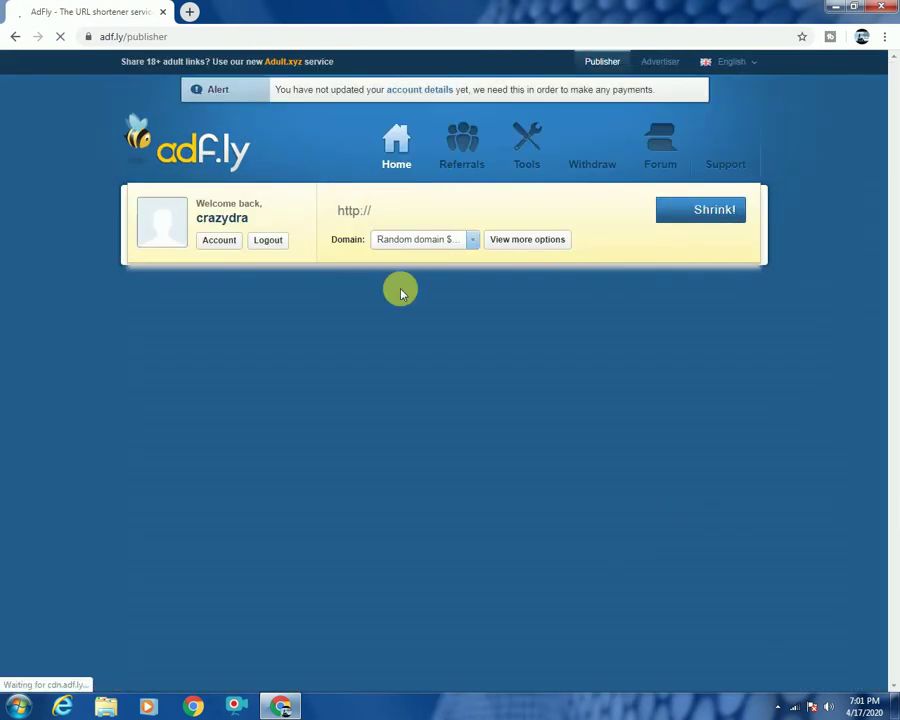
scroll(829, 184, down, 1)
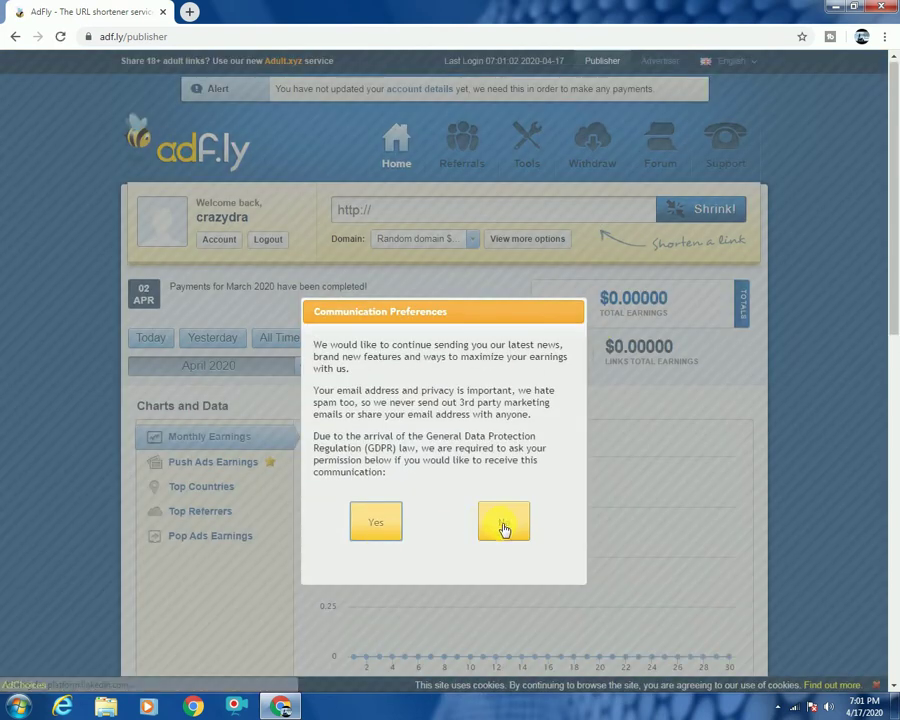
click(503, 523)
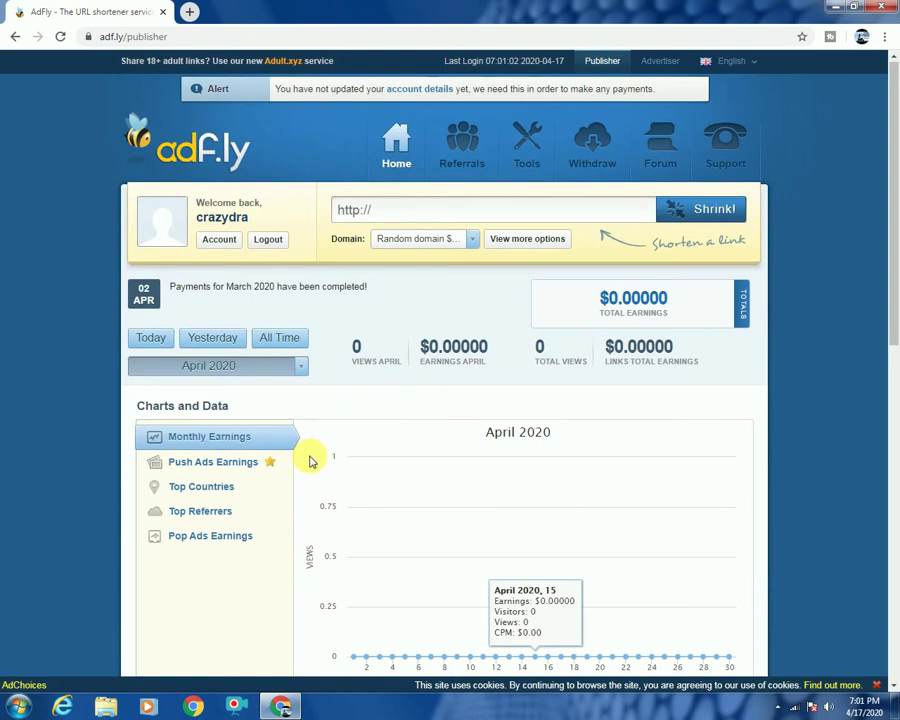
Step: Examine the publisher dashboard's earnings summary, monthly chart and Your Links table
scroll(330, 445, down, 1)
scroll(357, 428, up, 1)
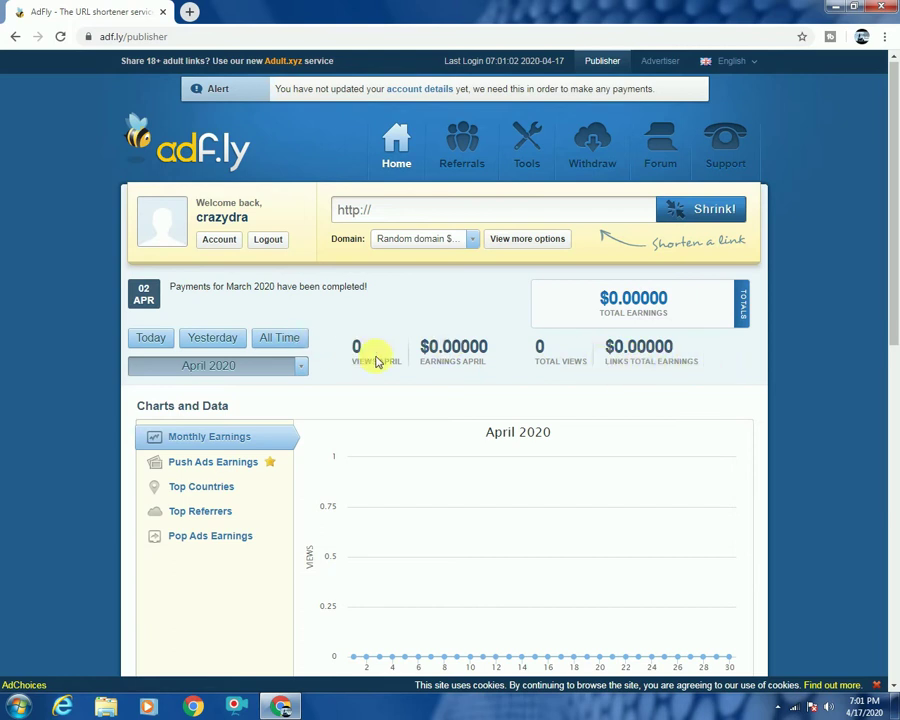
scroll(292, 474, down, 2)
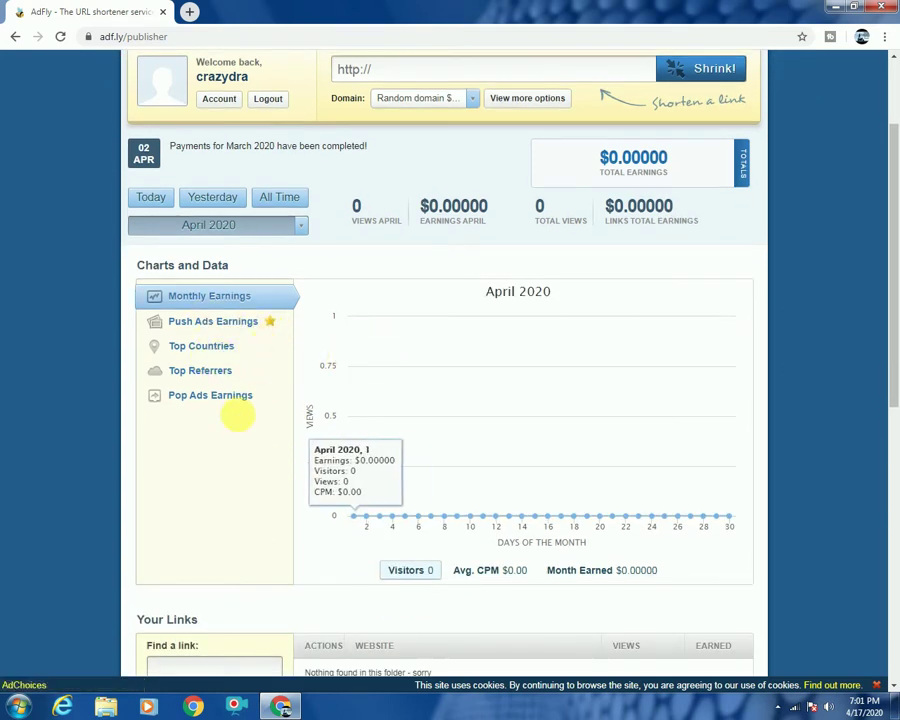
scroll(237, 414, down, 3)
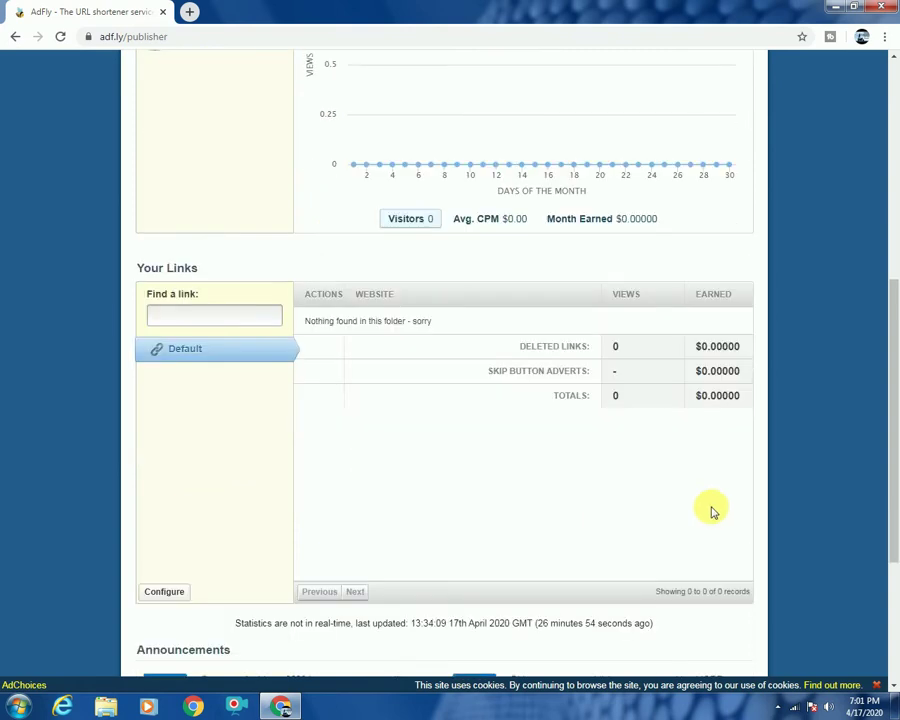
scroll(460, 484, up, 5)
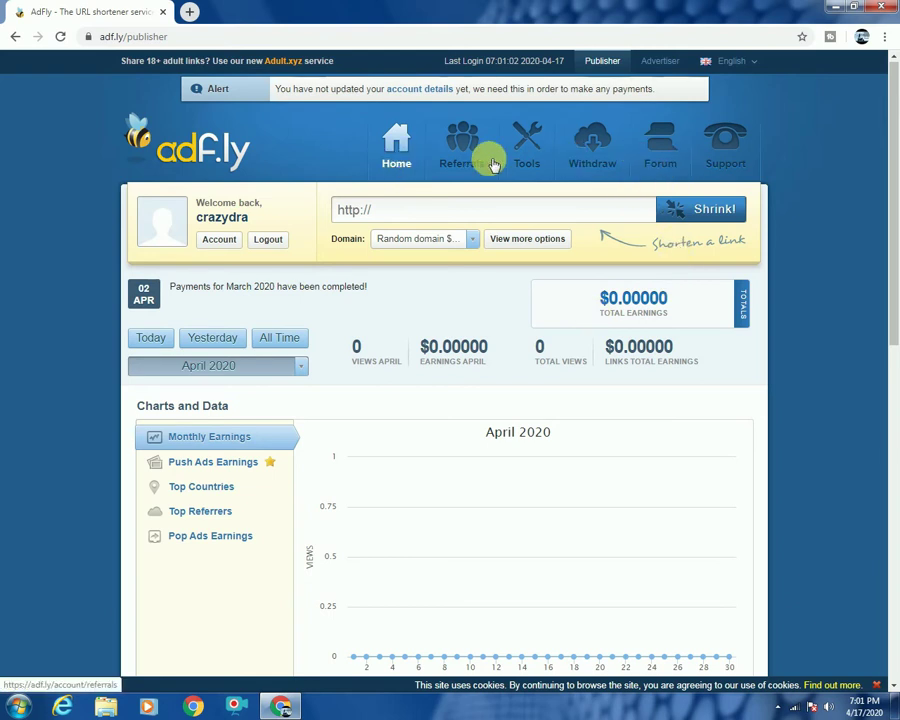
Step: Read the Referral Program page with its referral link and statistics, and return to the publisher dashboard
click(456, 150)
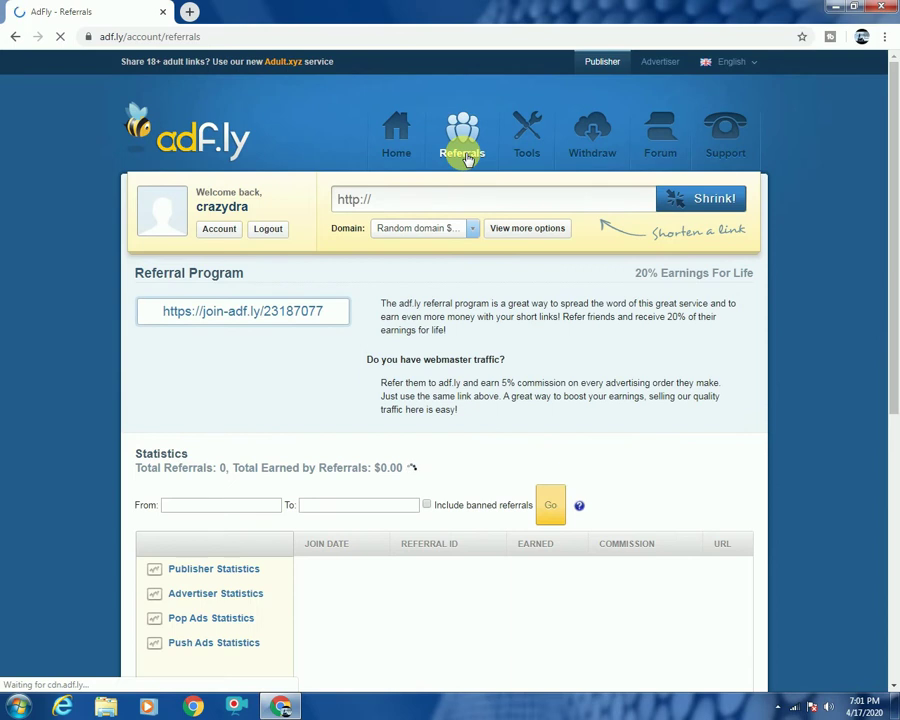
scroll(530, 402, down, 1)
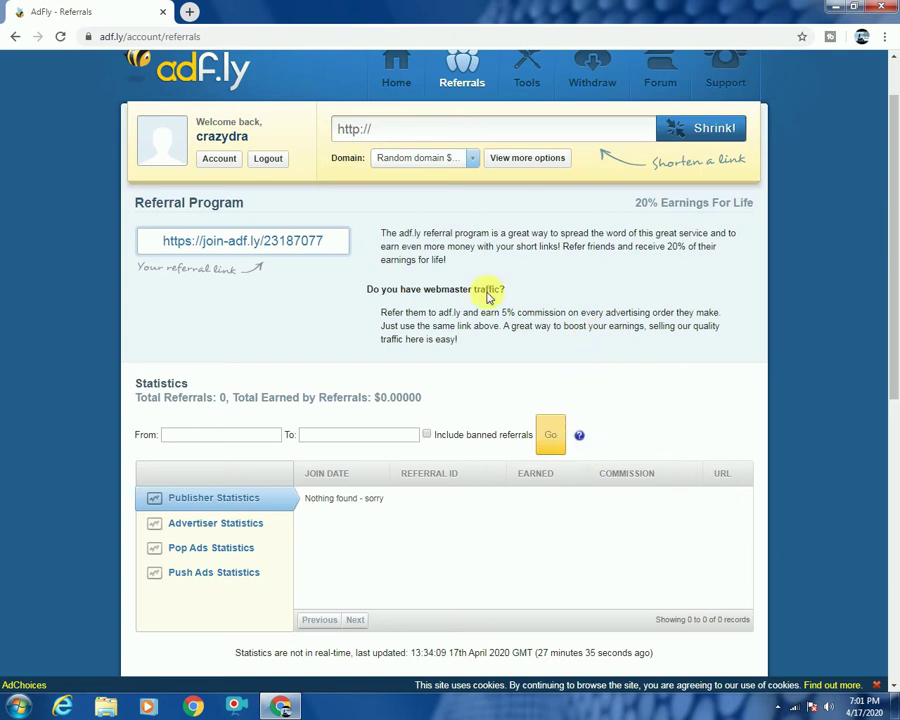
click(22, 38)
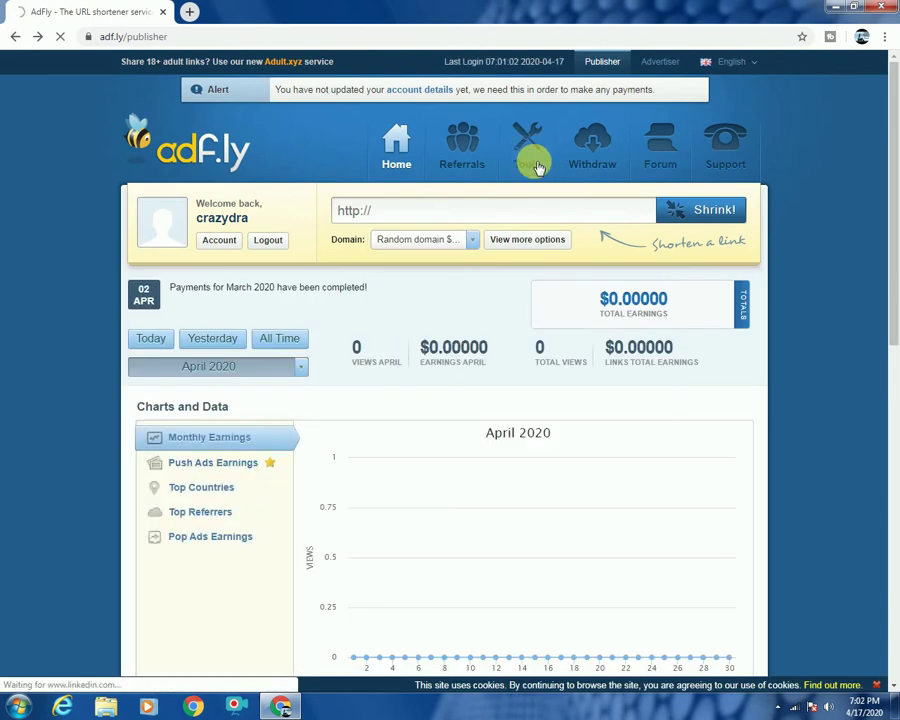
Step: View the Tools page, and review the payment details and daily payment requirements on the Withdraw page
click(537, 168)
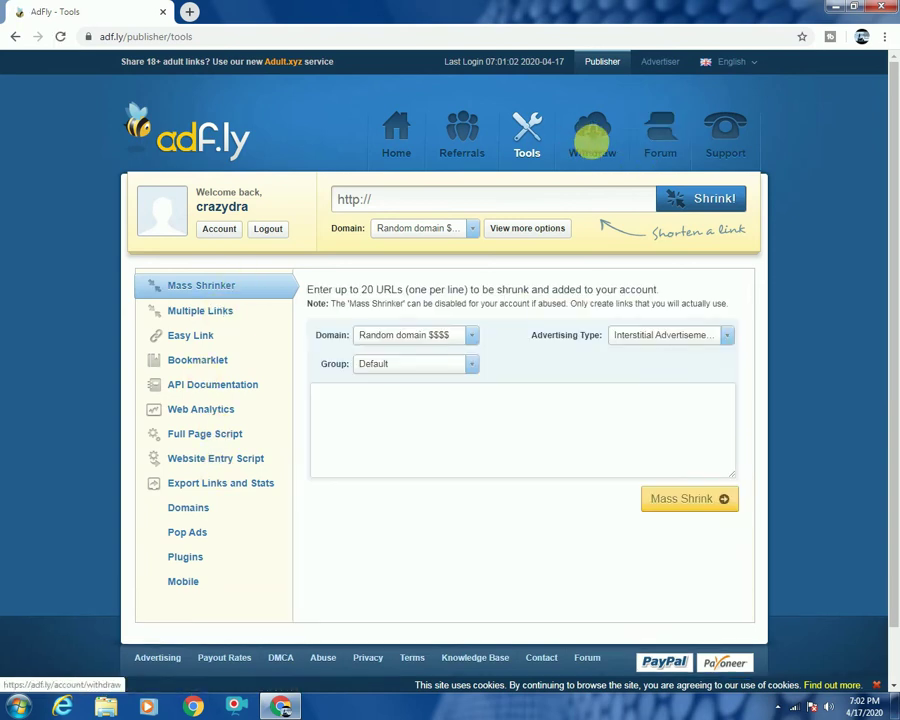
click(592, 147)
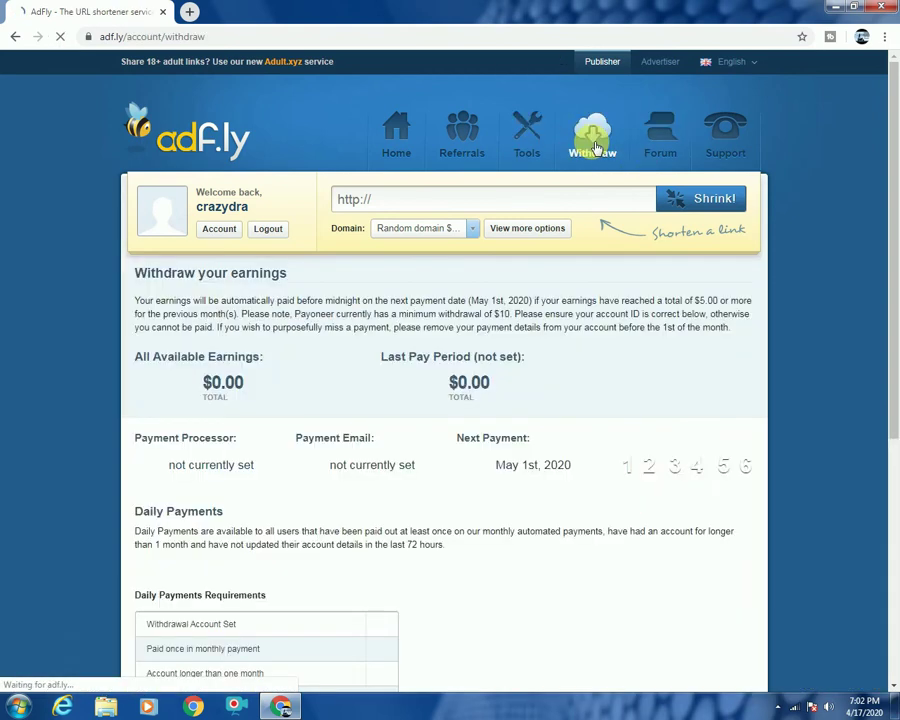
scroll(550, 348, down, 1)
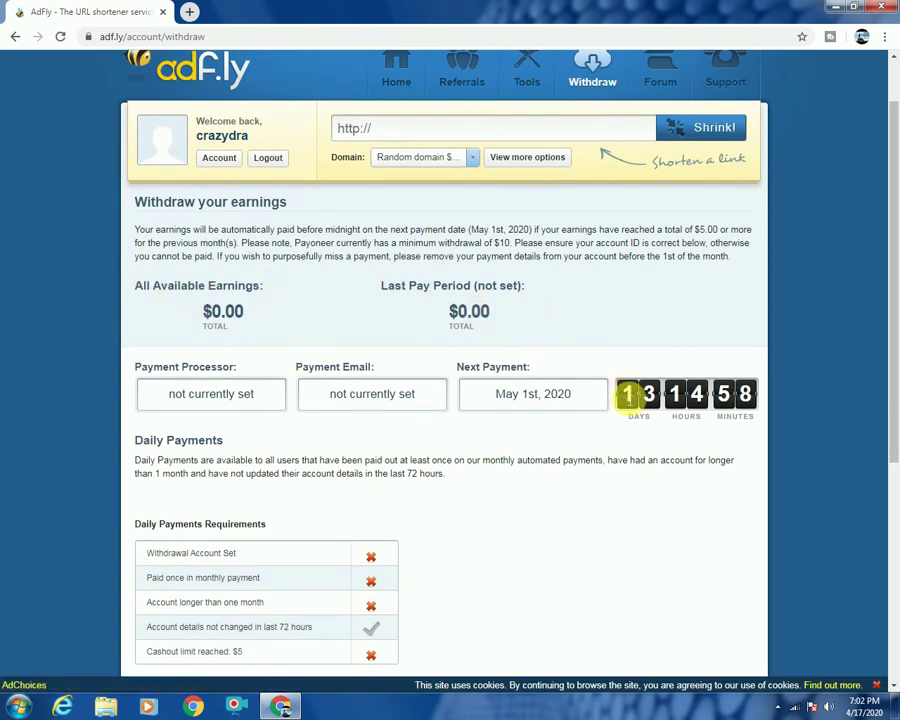
scroll(567, 480, down, 1)
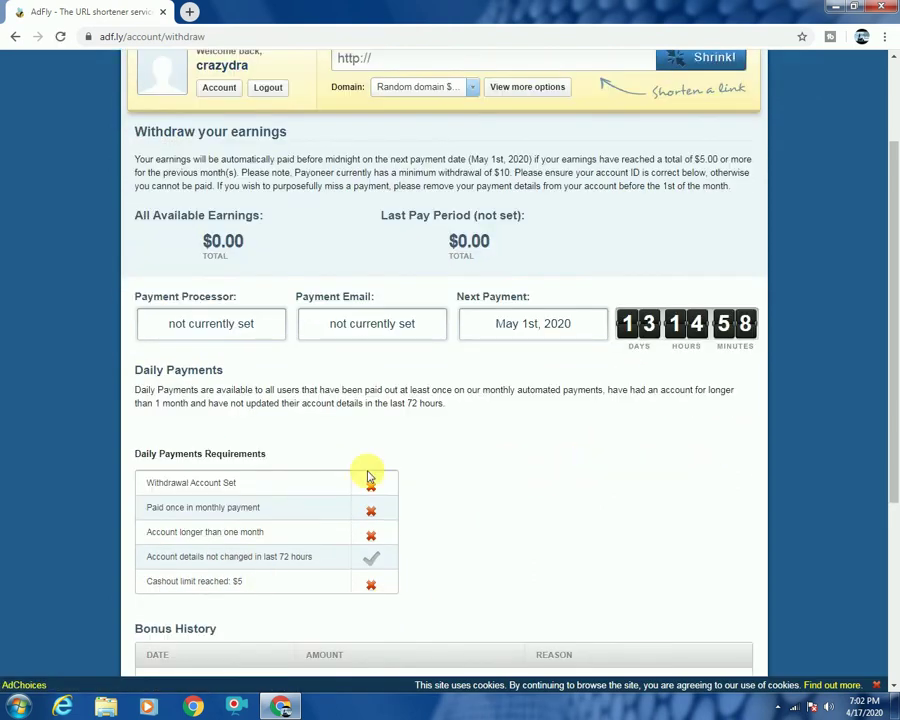
scroll(407, 500, up, 2)
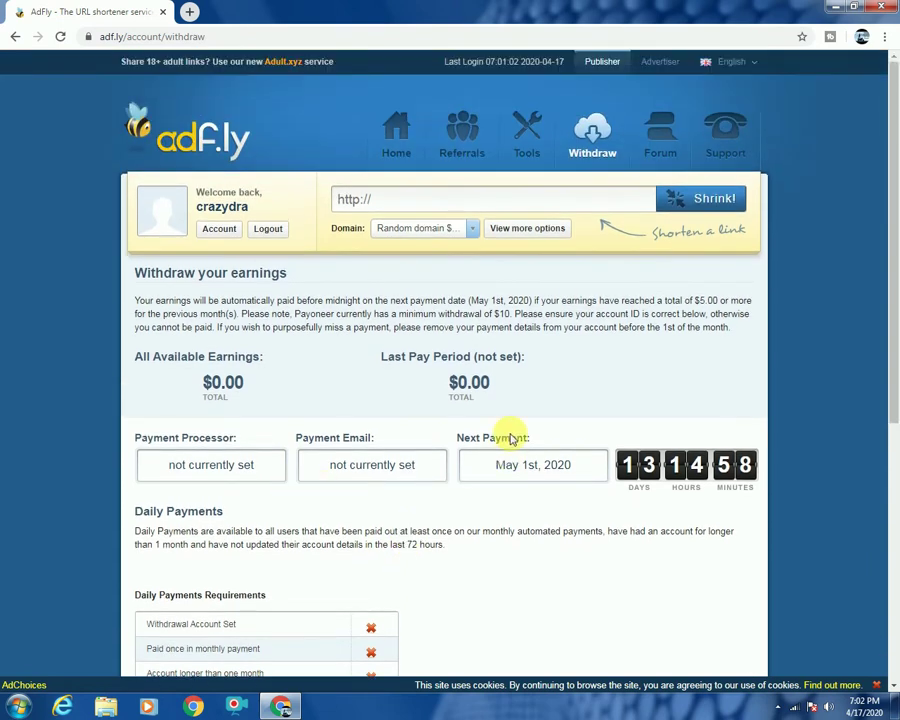
Step: Return to the publisher home page and look over its link-shortening field, monthly earnings chart and link list
click(407, 148)
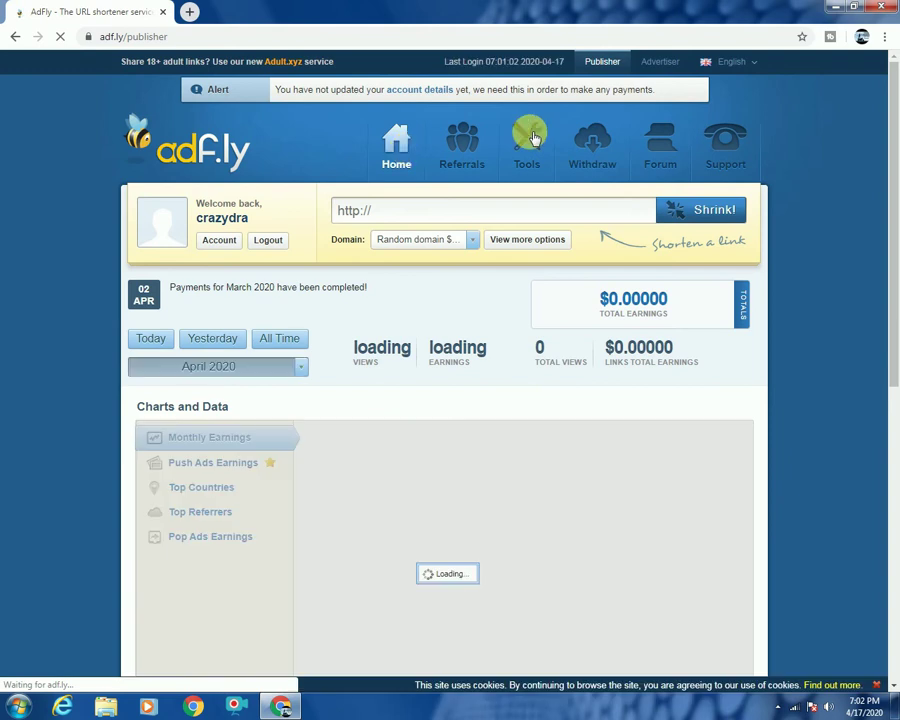
scroll(548, 381, down, 2)
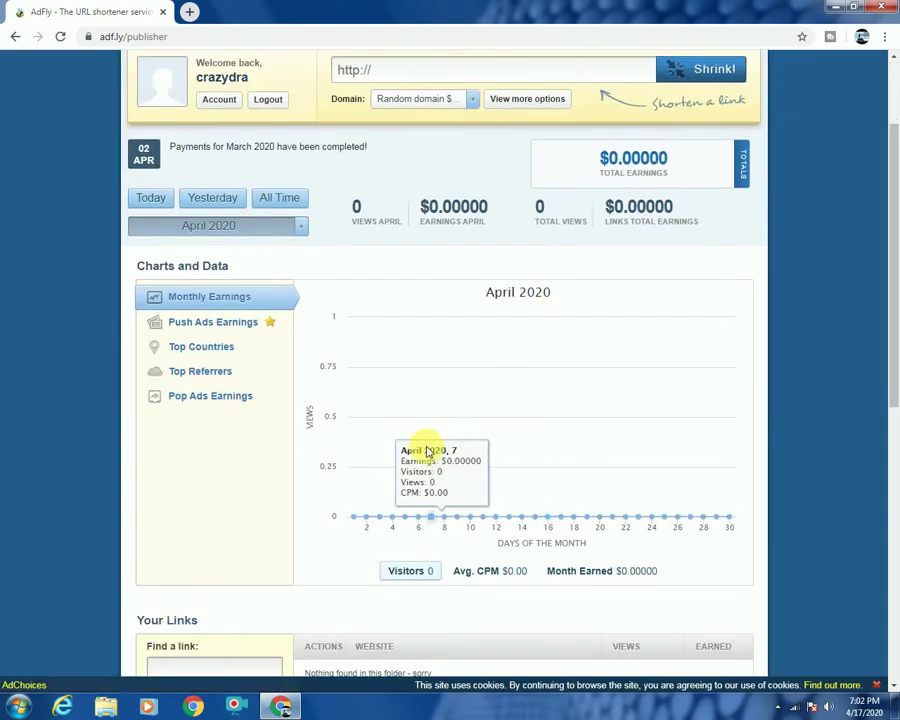
scroll(432, 452, up, 2)
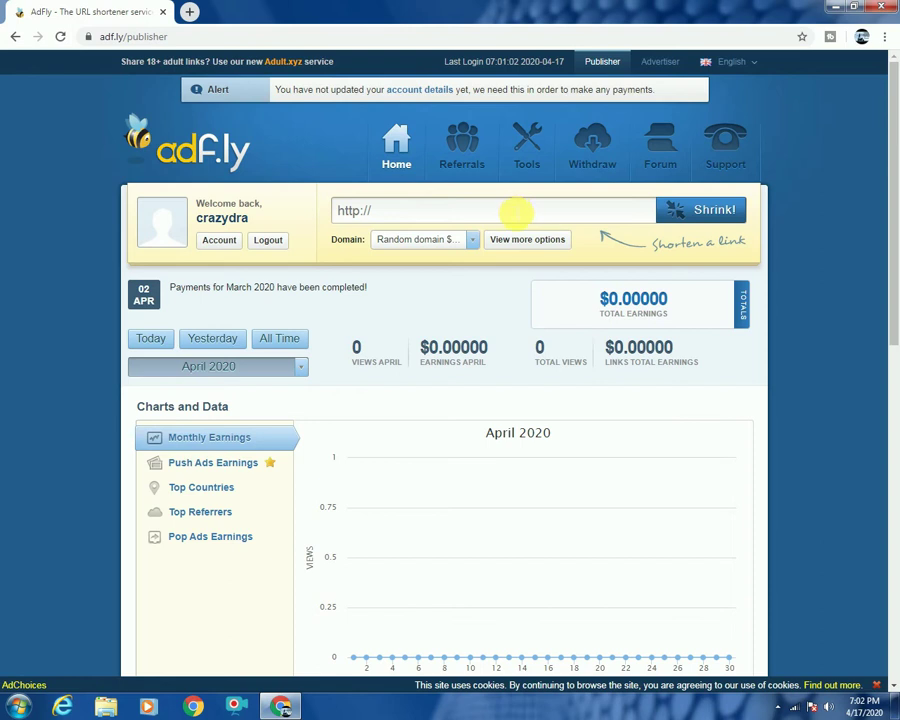
scroll(760, 365, down, 3)
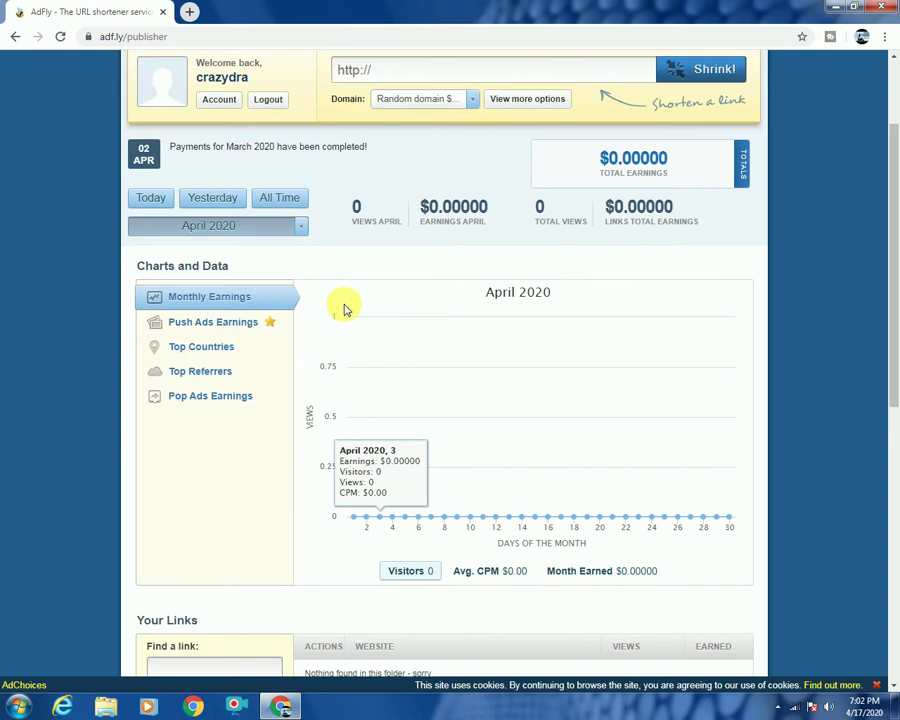
scroll(430, 340, up, 3)
scroll(498, 323, down, 1)
scroll(886, 251, down, 4)
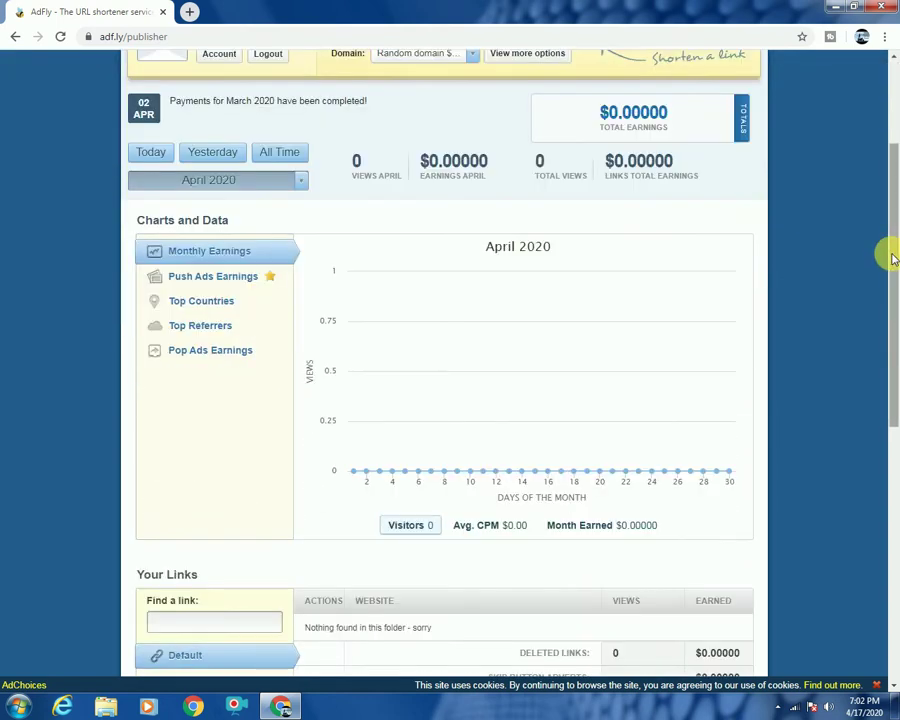
scroll(547, 301, up, 6)
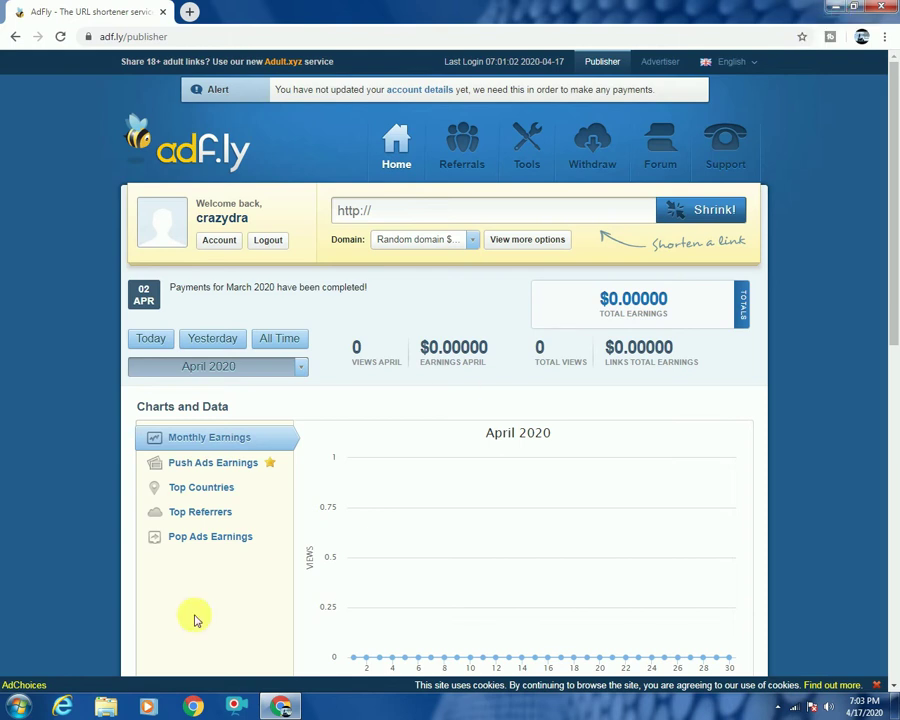
Step: Search Google for "football highlights" in a new browser tab and open the HooFoot site from the results
click(189, 11)
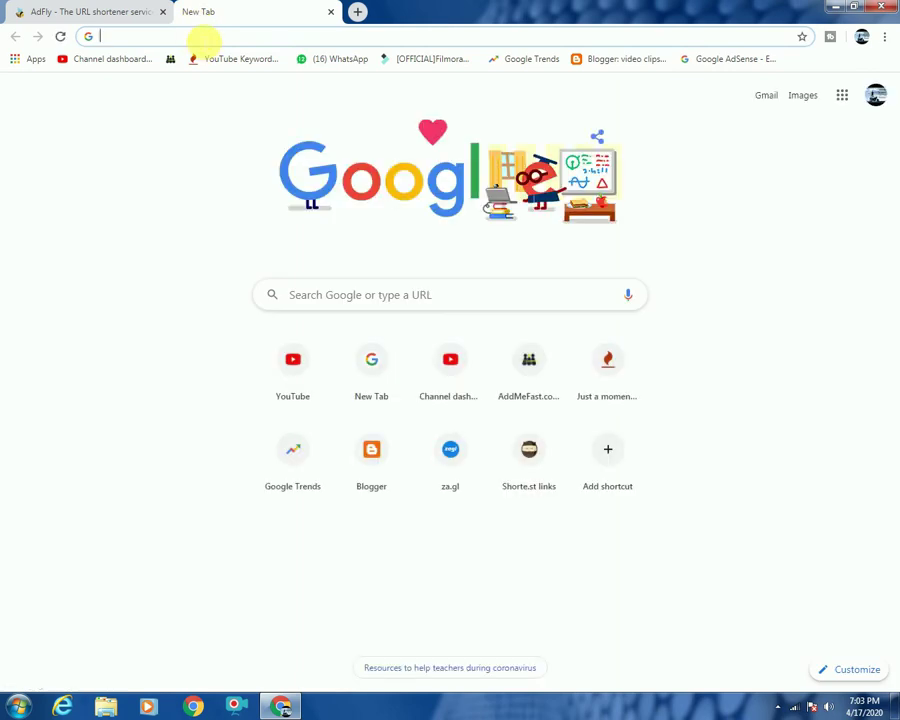
text(fot)
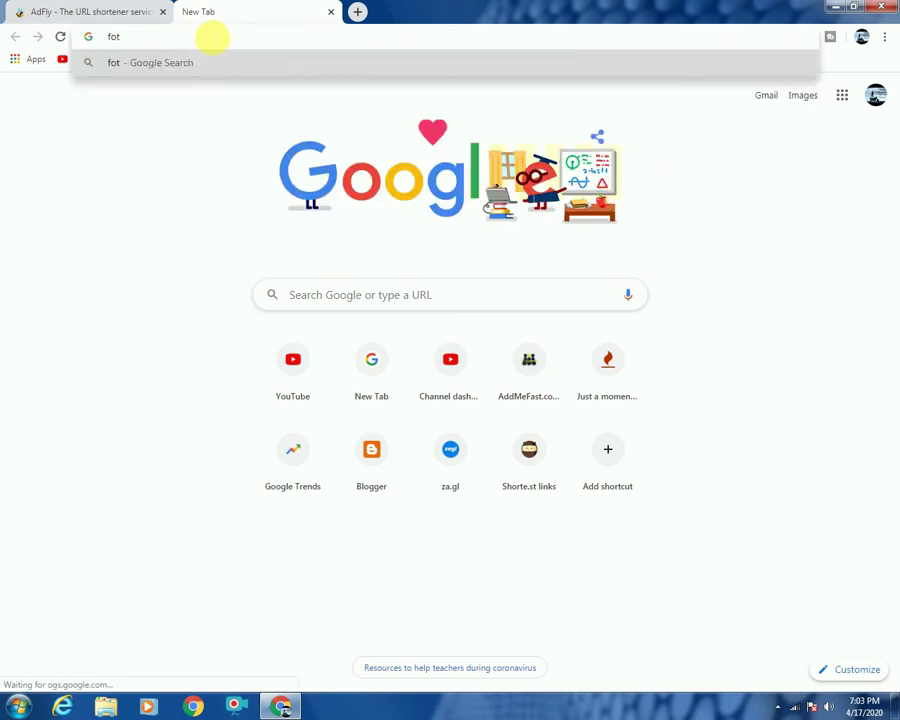
key(BackSpace)
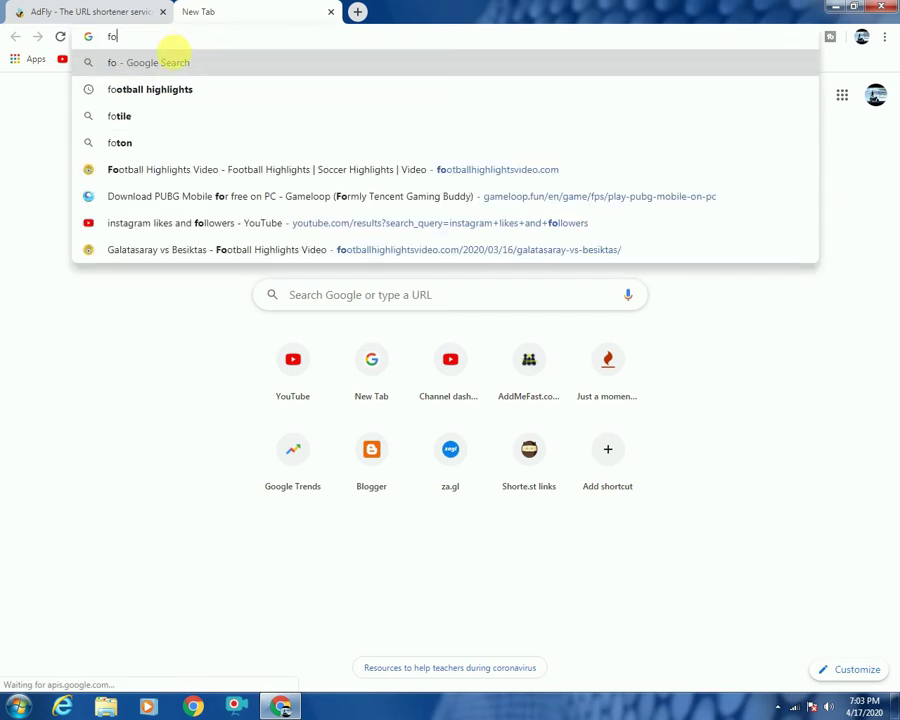
click(172, 92)
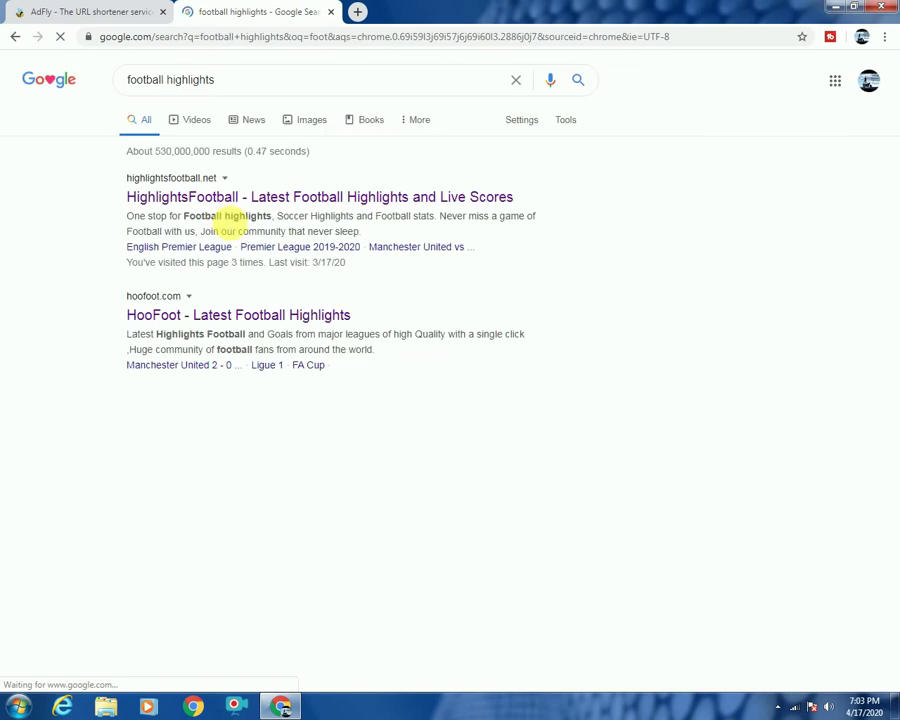
scroll(545, 330, down, 4)
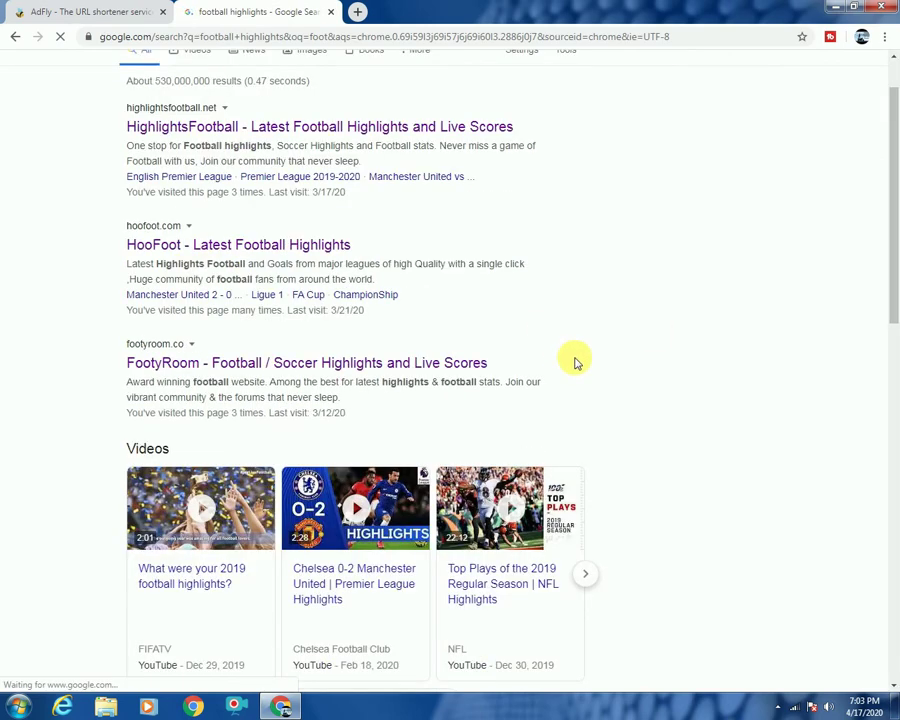
scroll(660, 480, up, 4)
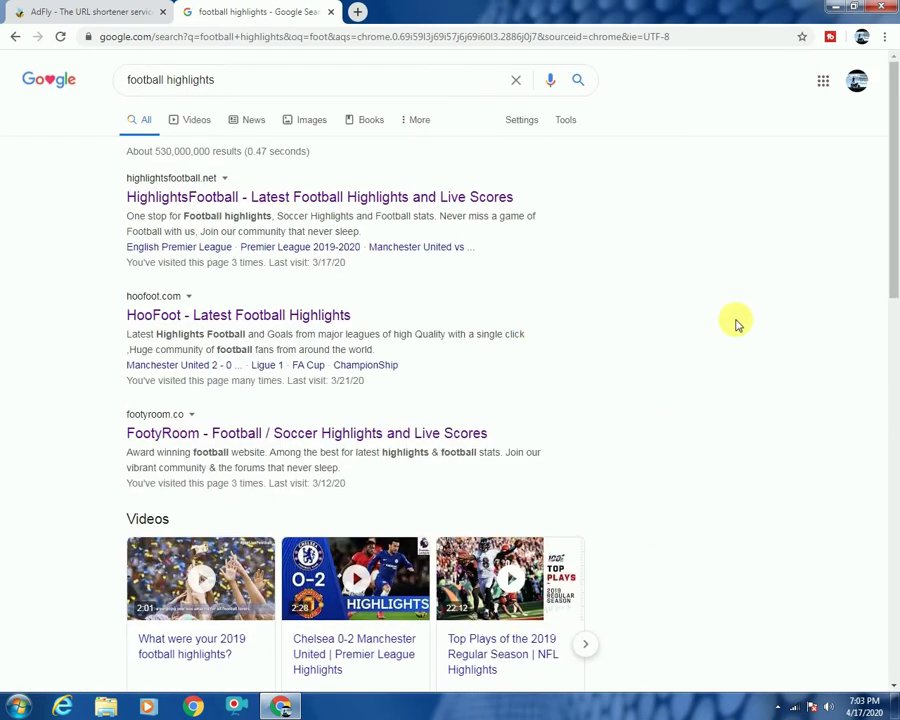
click(257, 316)
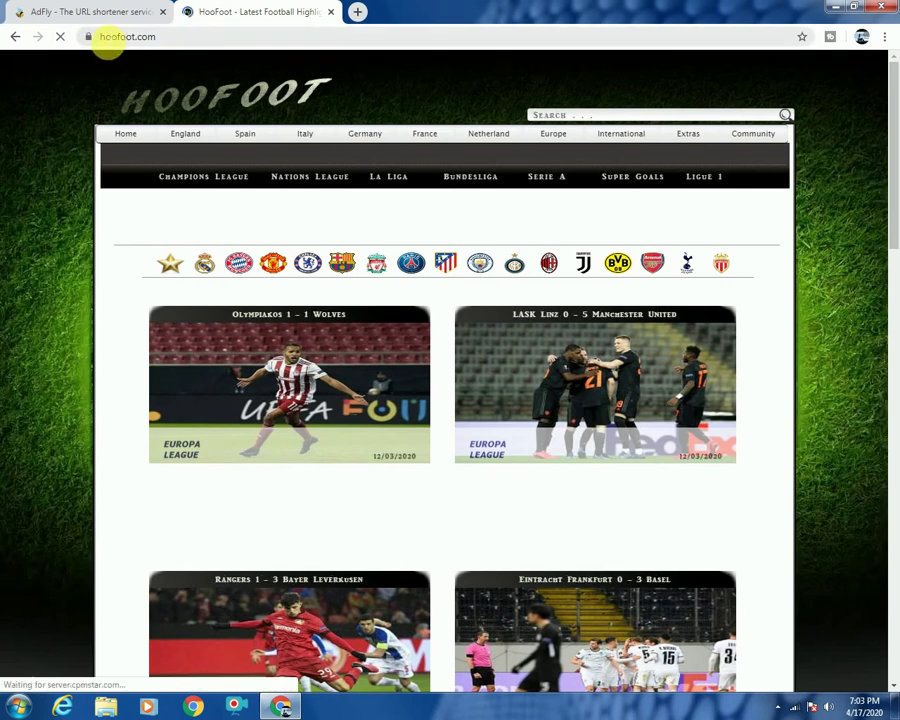
Step: Copy the full web address of the HooFoot home page
click(105, 40)
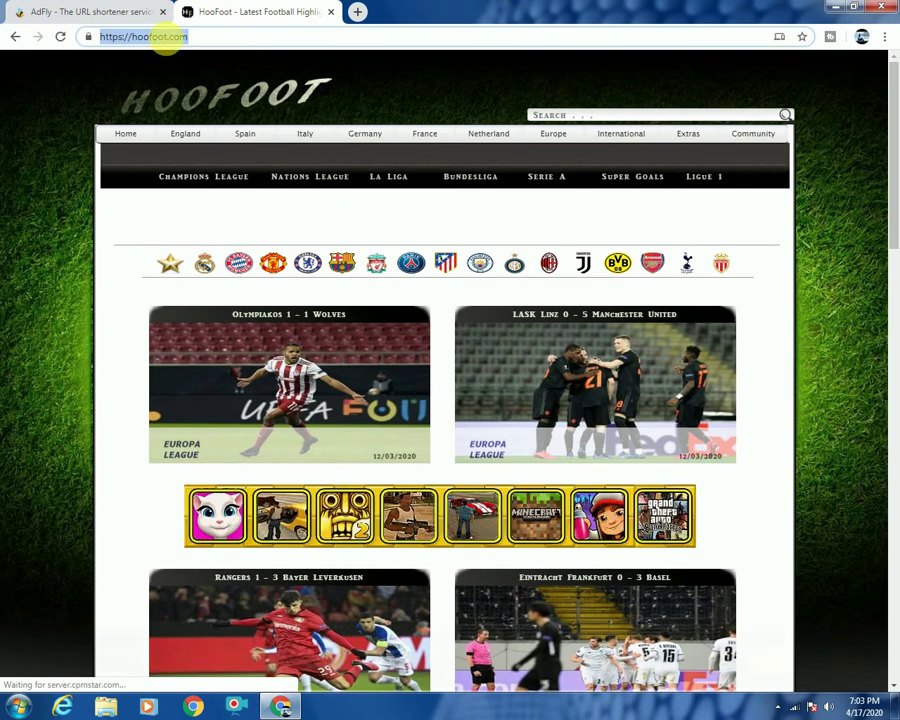
right_click(167, 37)
click(228, 115)
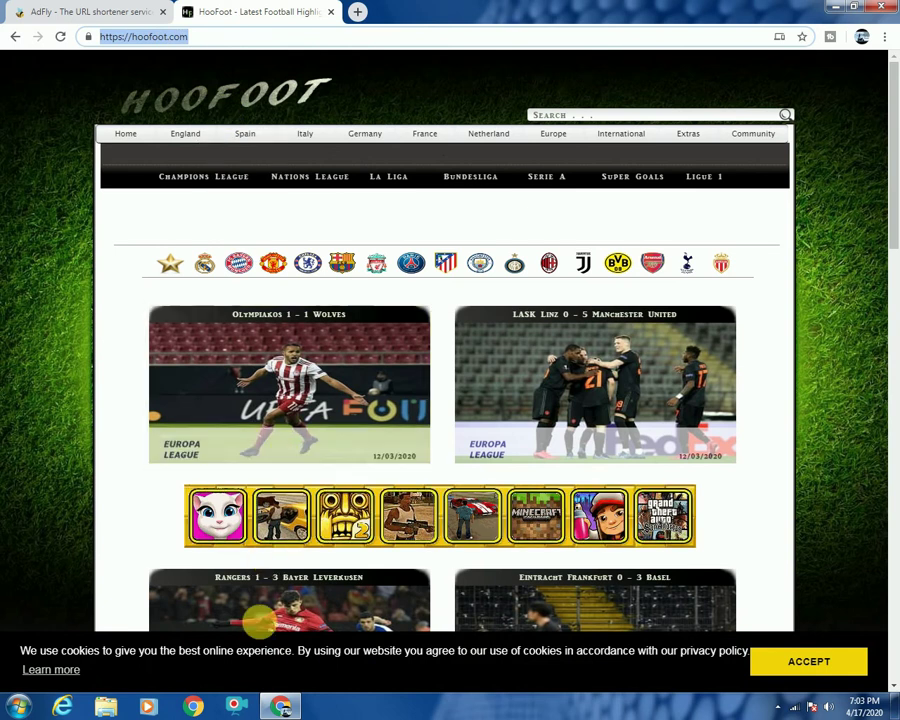
click(72, 18)
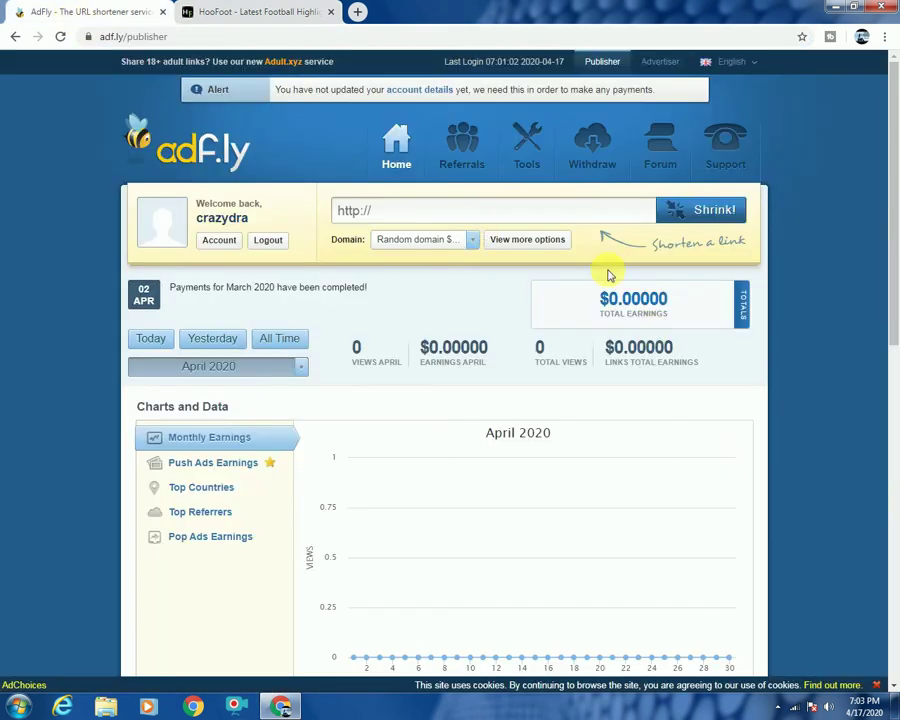
right_click(494, 210)
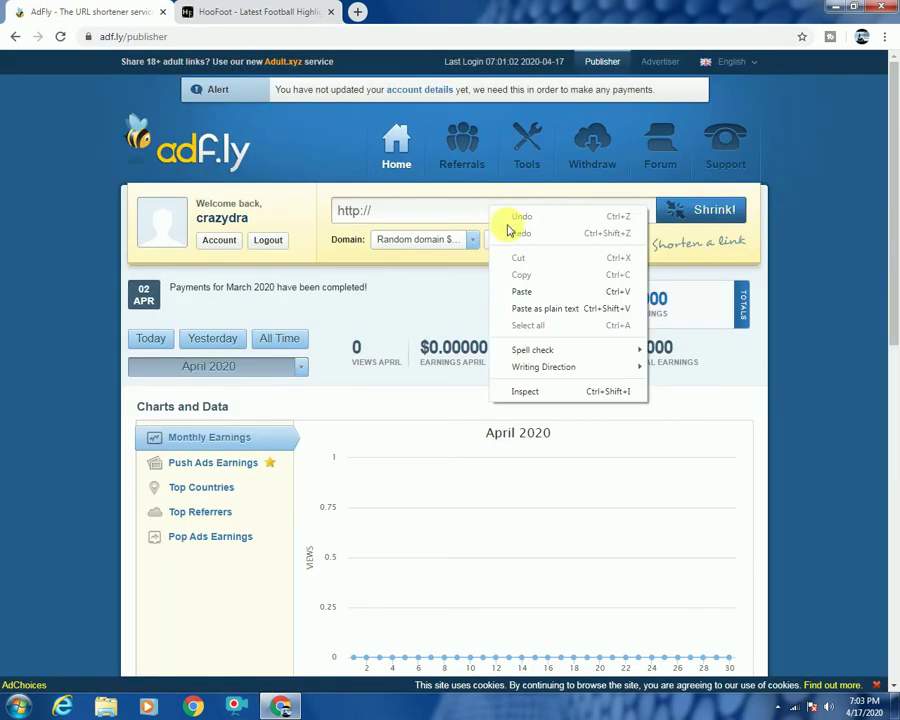
click(550, 295)
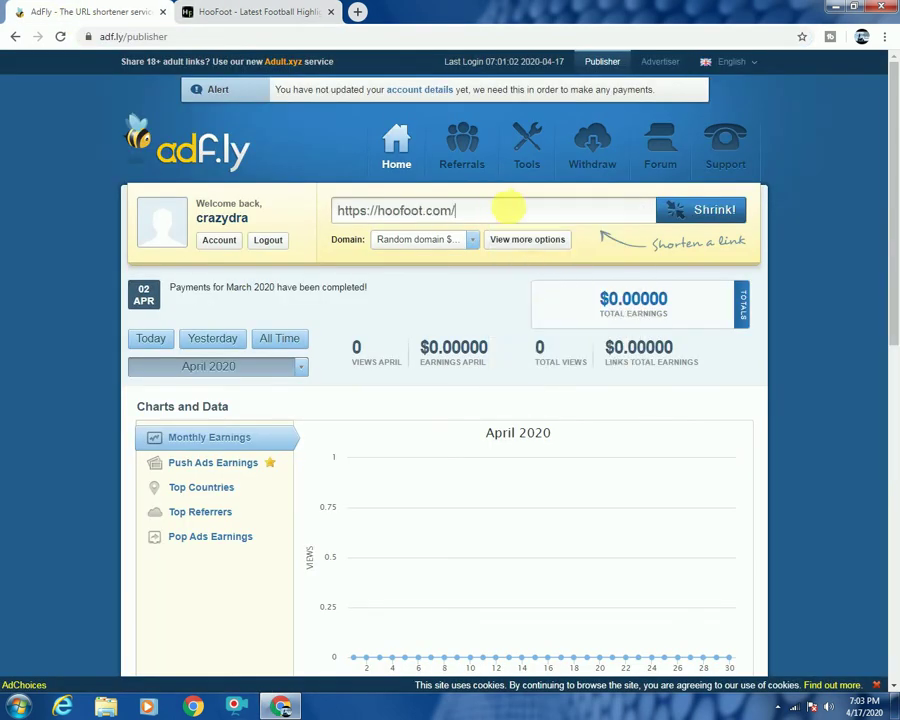
click(704, 214)
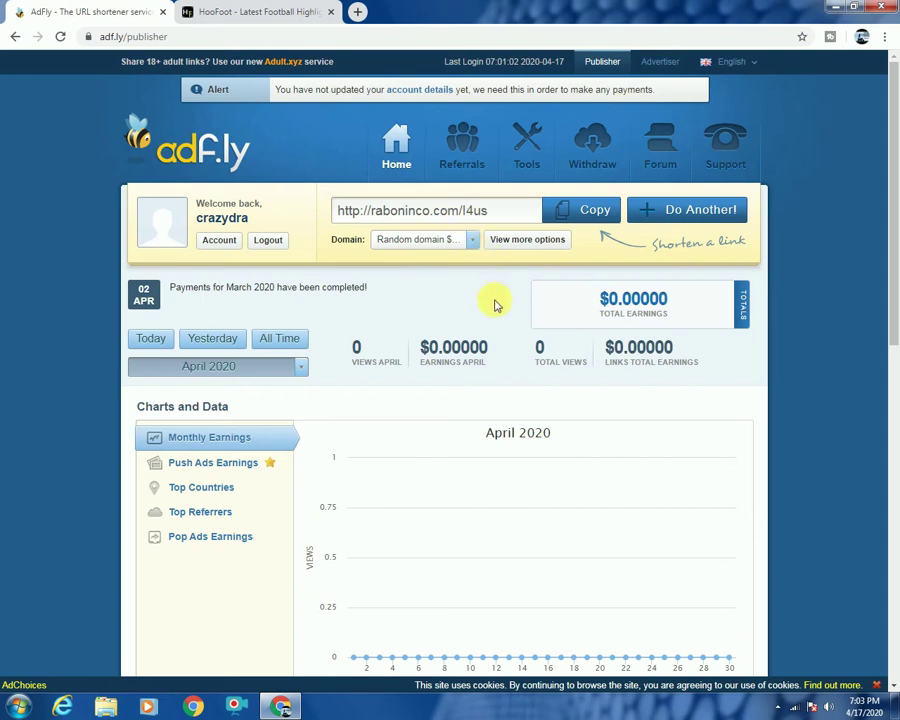
click(592, 222)
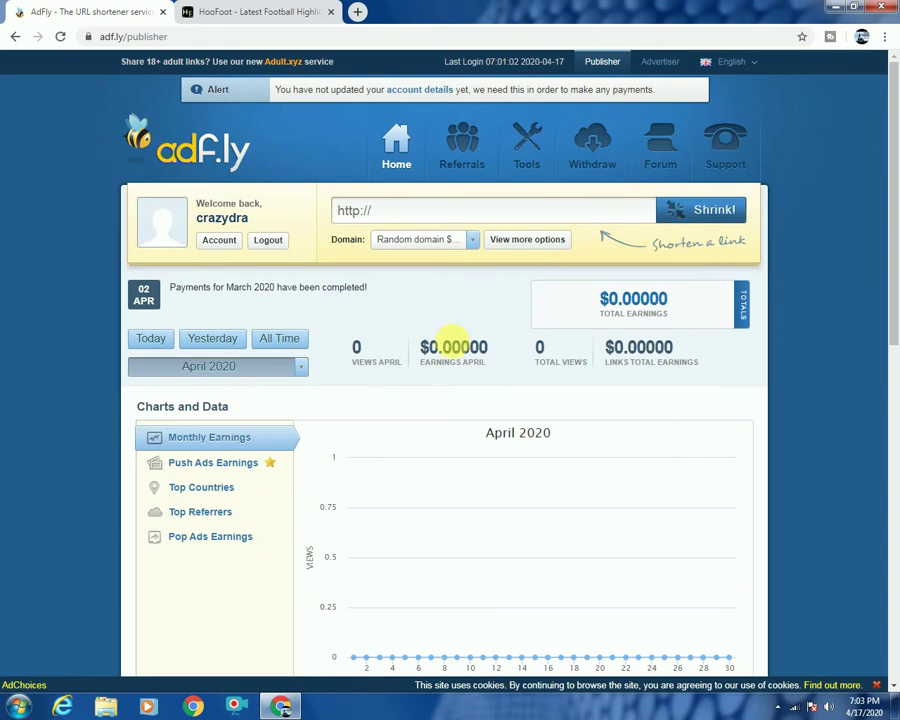
Step: Examine the publisher dashboard's monthly earnings chart and the HooFoot entry in the Your Links table
scroll(446, 330, down, 2)
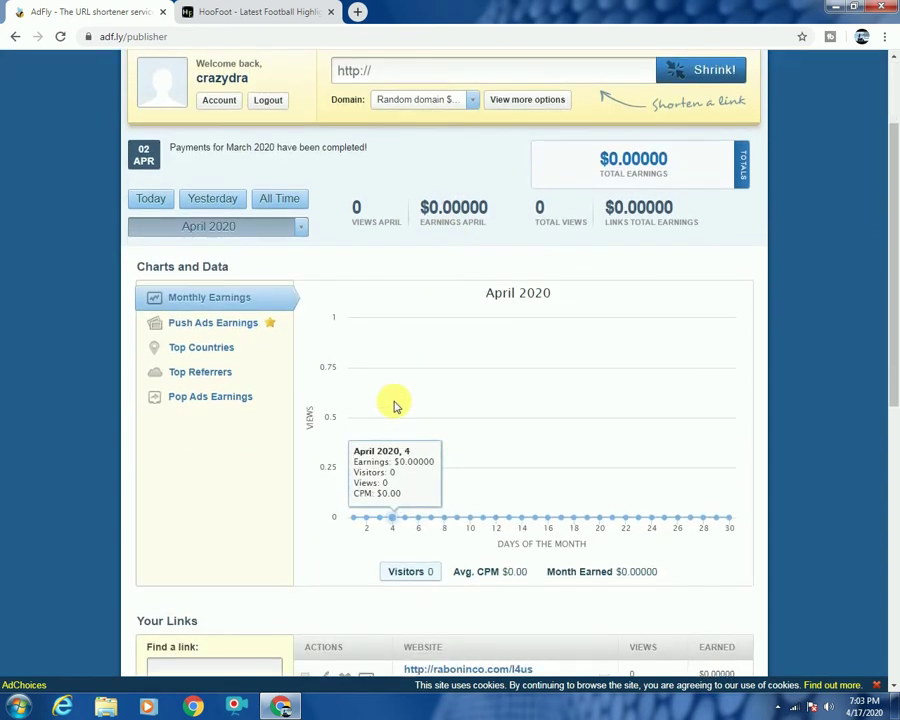
scroll(393, 405, up, 2)
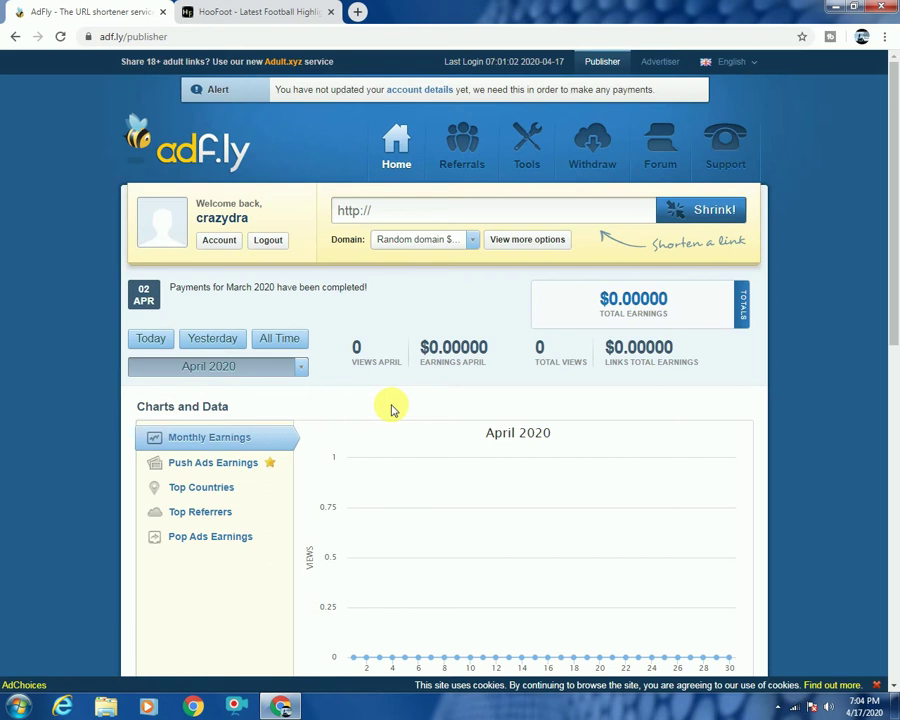
scroll(378, 466, down, 3)
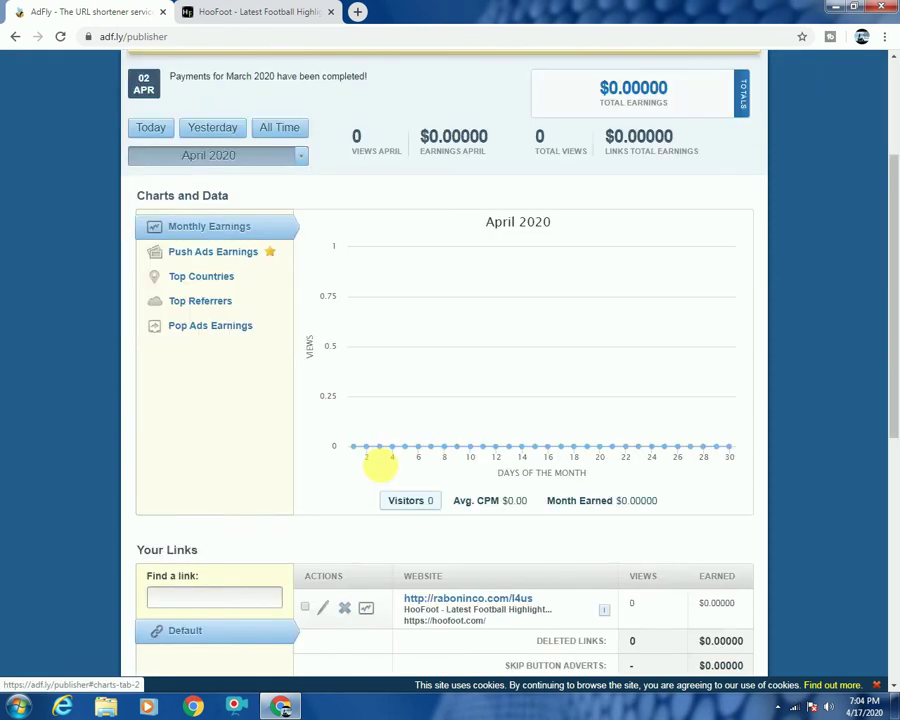
scroll(340, 467, down, 3)
scroll(326, 474, up, 4)
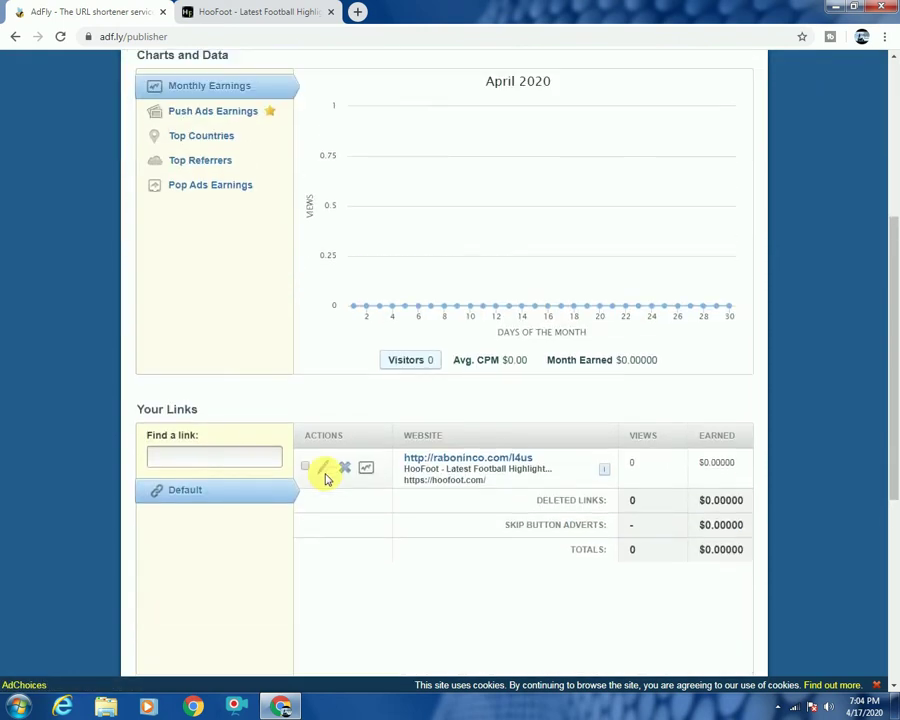
scroll(326, 476, up, 1)
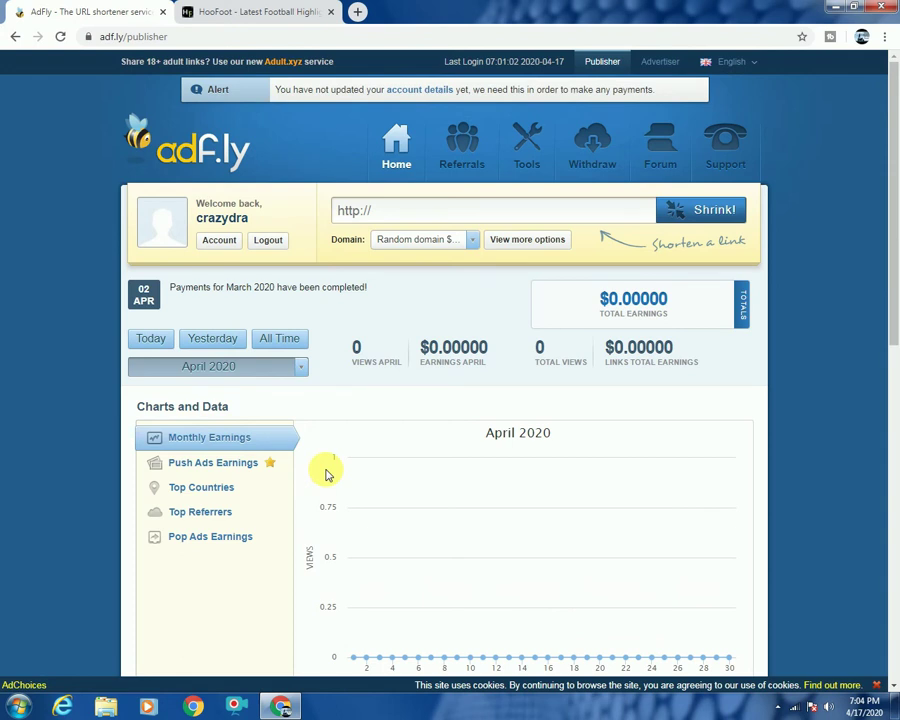
mouse_move(893, 268)
mouse_down()
mouse_move(886, 390)
mouse_move(892, 245)
mouse_up()
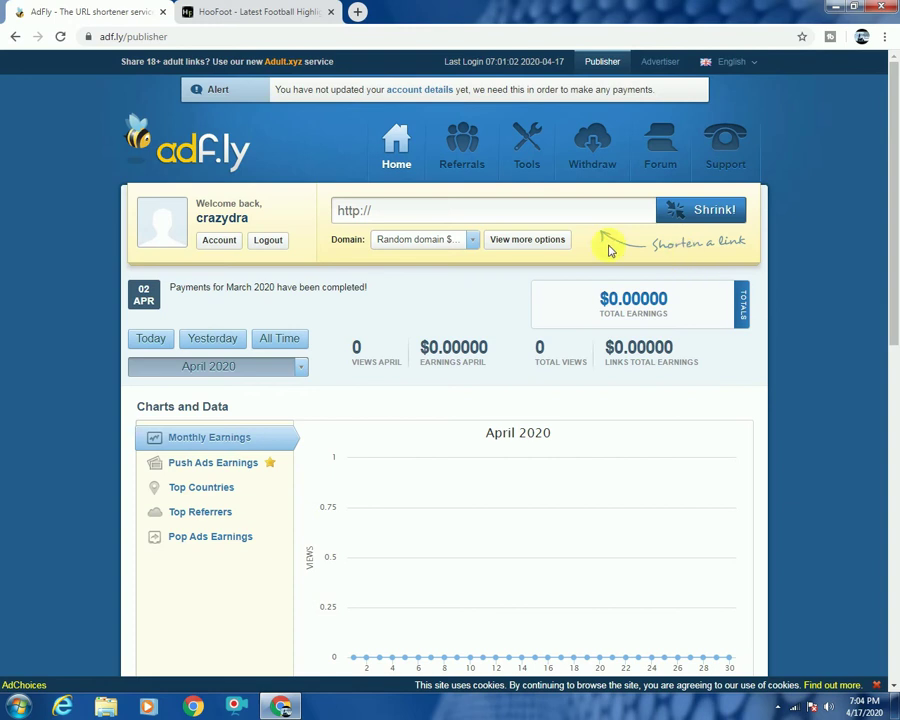
drag(890, 287, 890, 331)
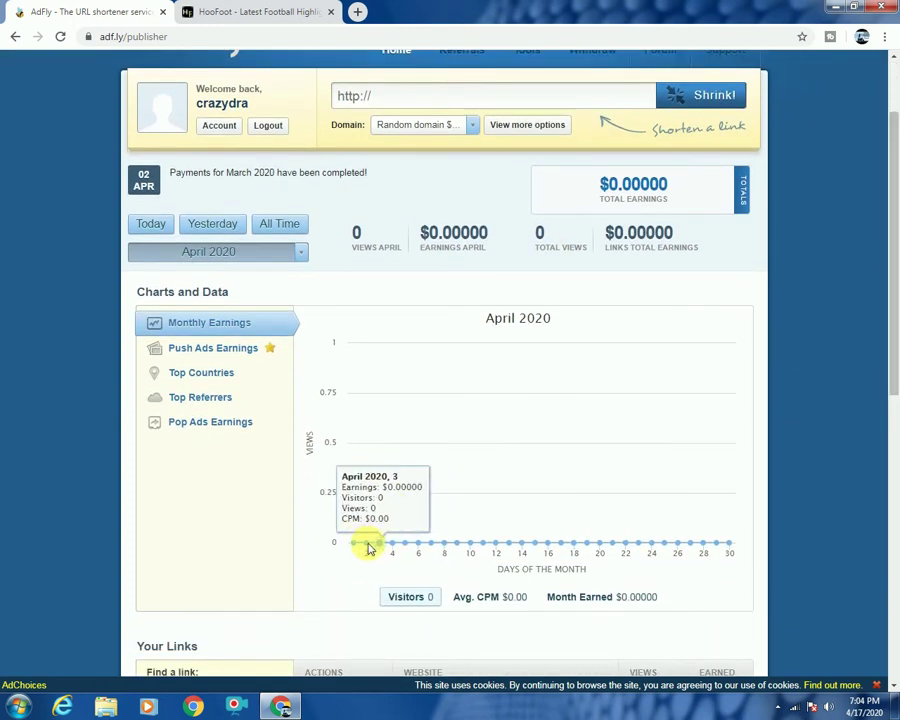
drag(890, 263, 888, 464)
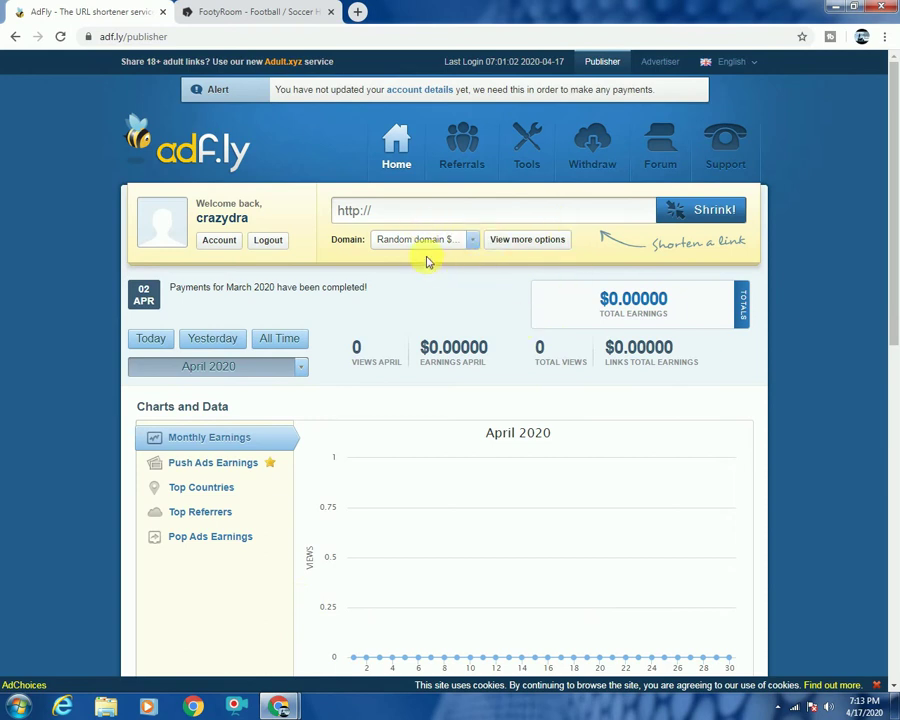
Step: Return to the "football highlights" search results from the FootyRoom page and open the FootyRoom result
click(236, 11)
click(143, 35)
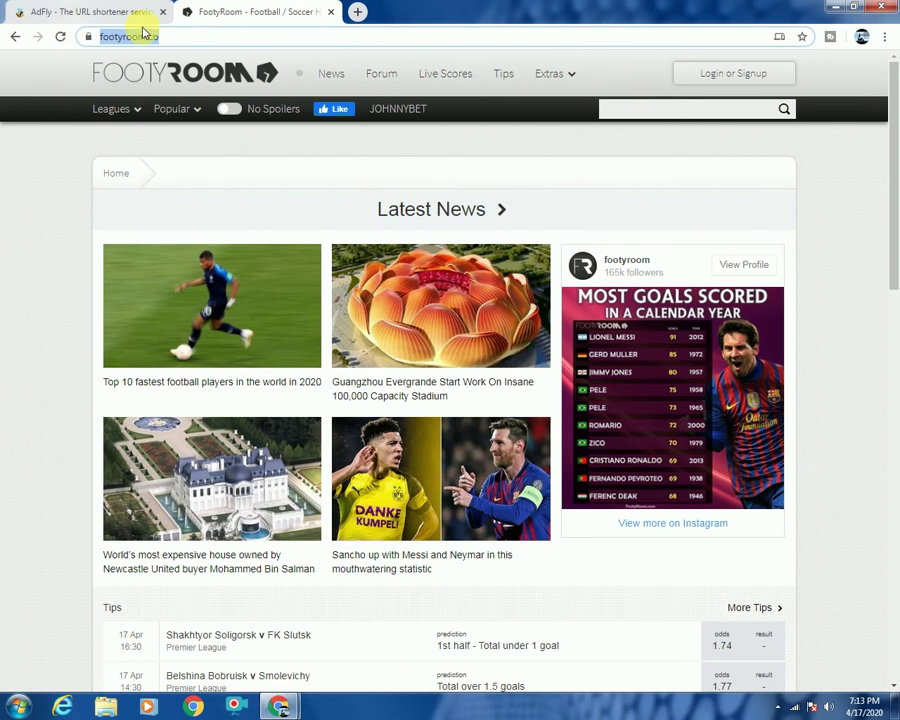
click(12, 37)
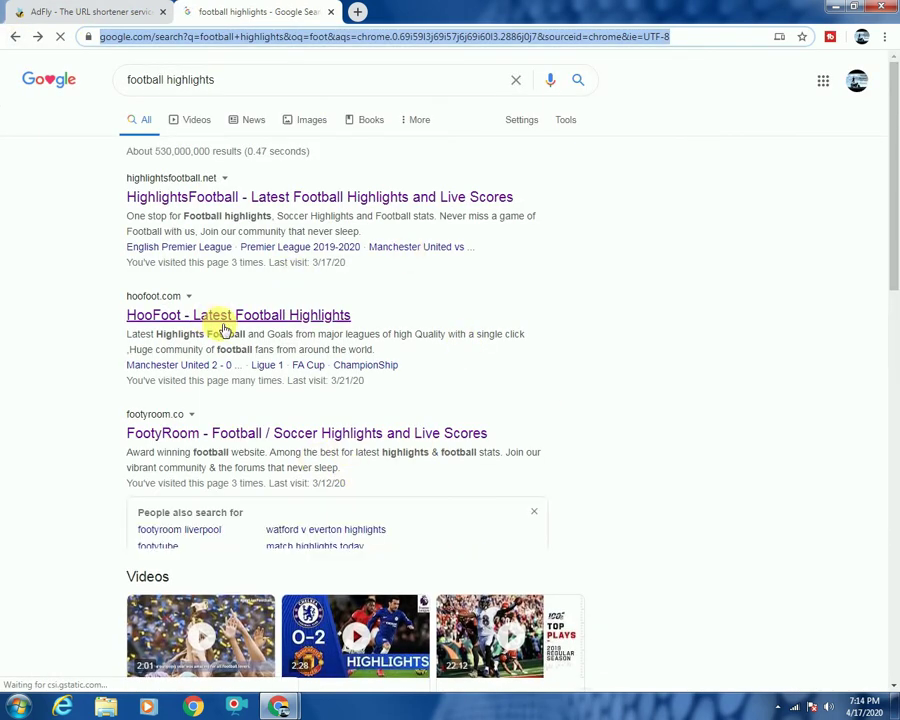
click(288, 433)
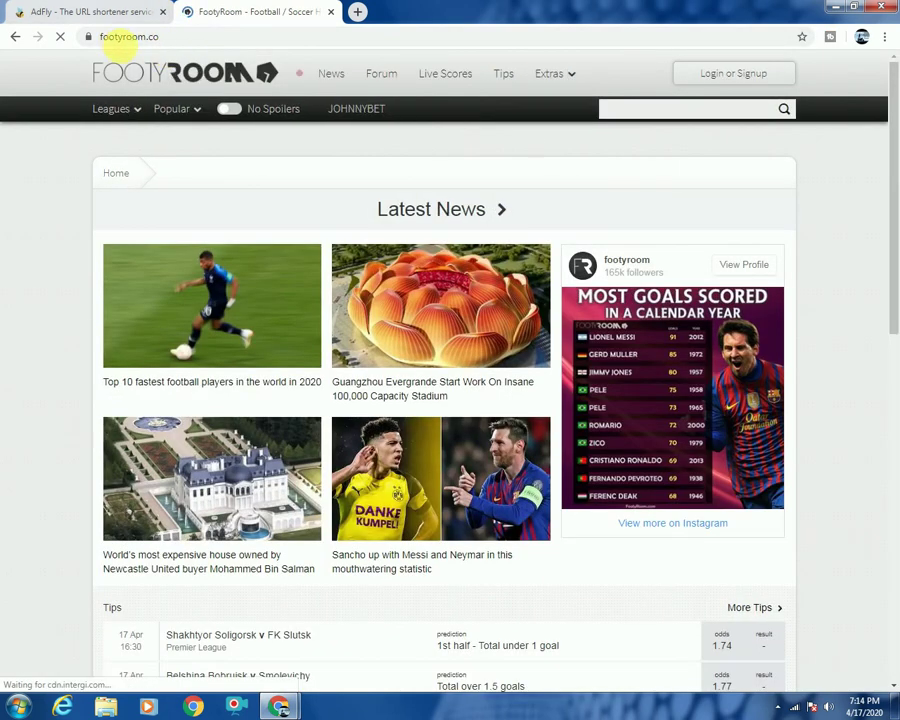
click(108, 36)
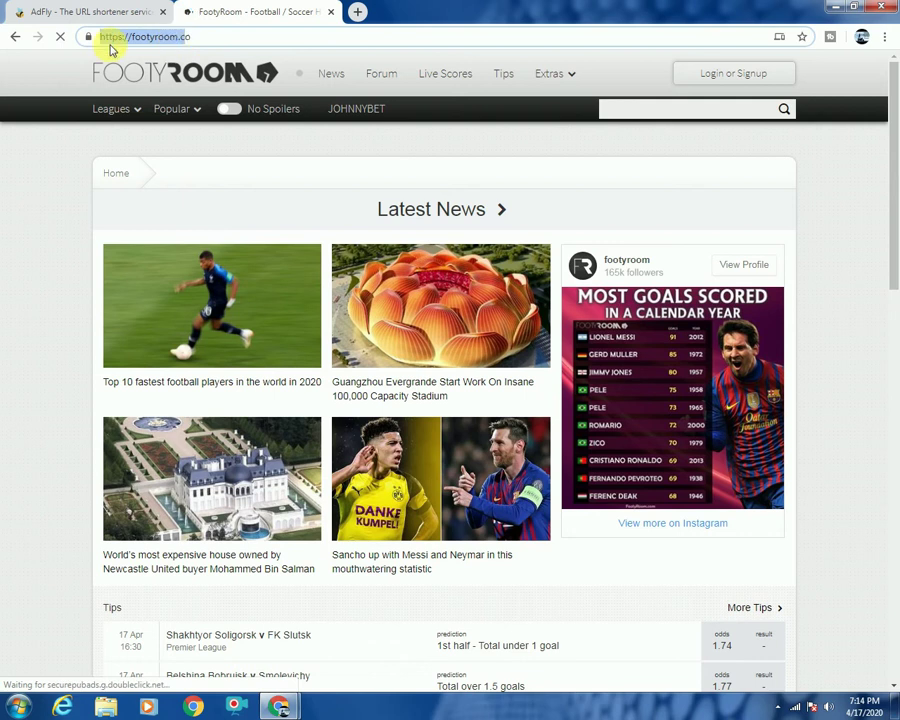
key(Return)
click(170, 36)
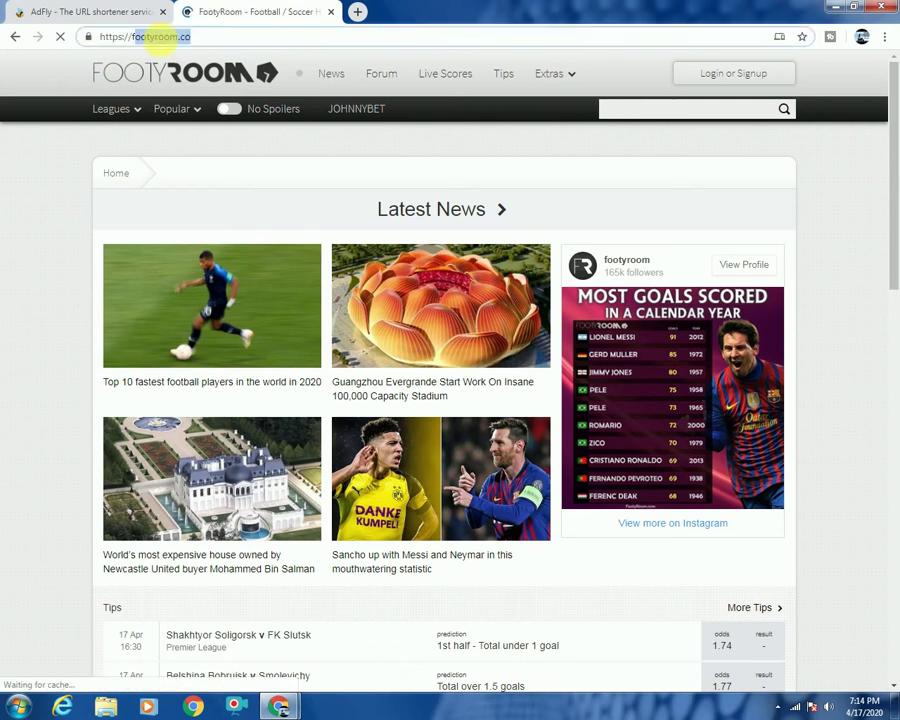
right_click(175, 40)
click(134, 44)
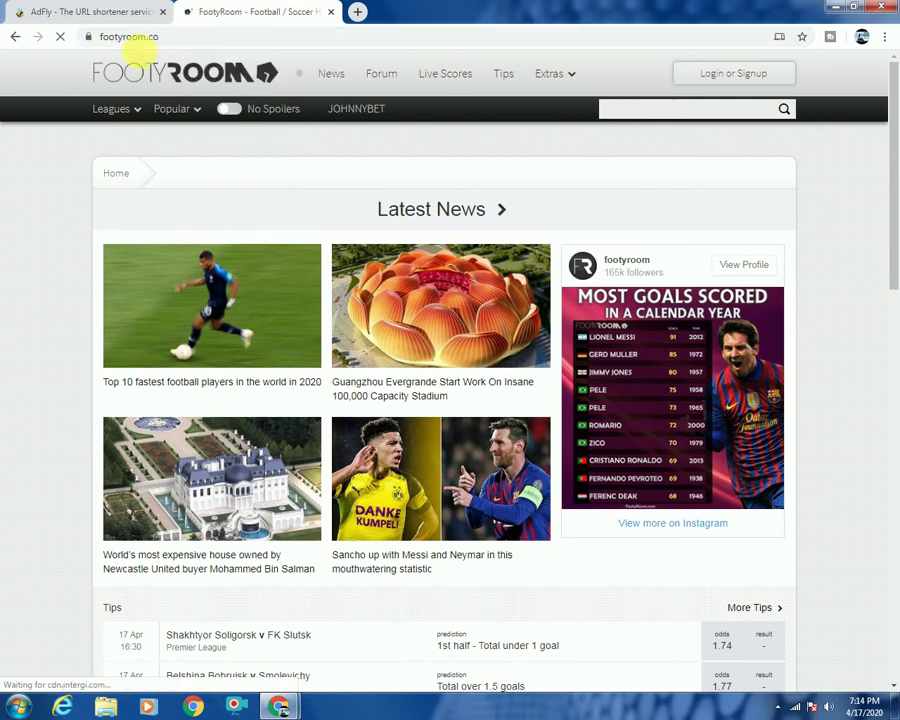
click(116, 36)
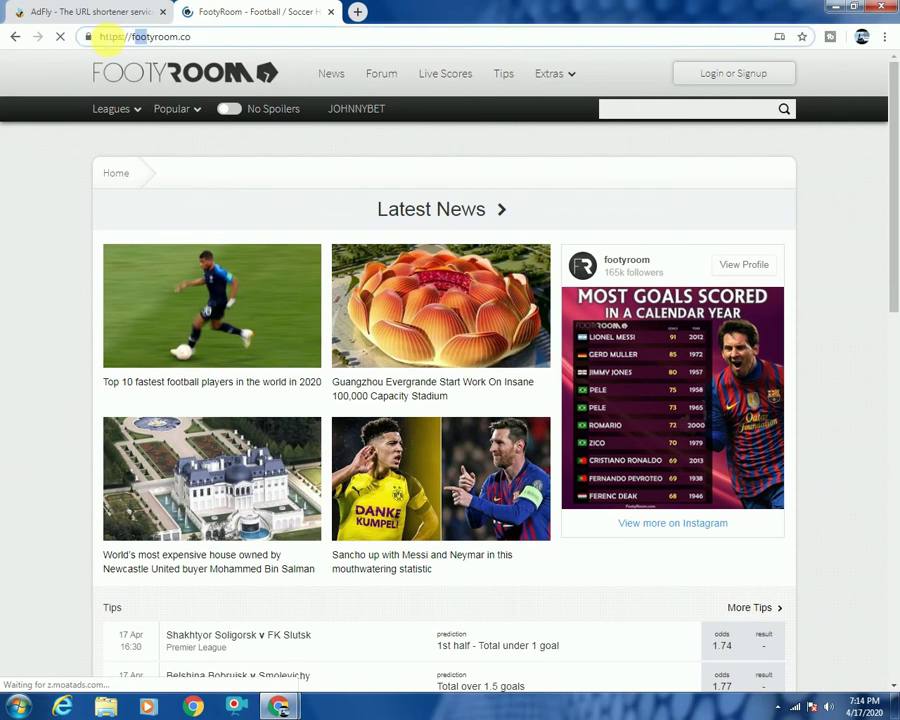
right_click(184, 37)
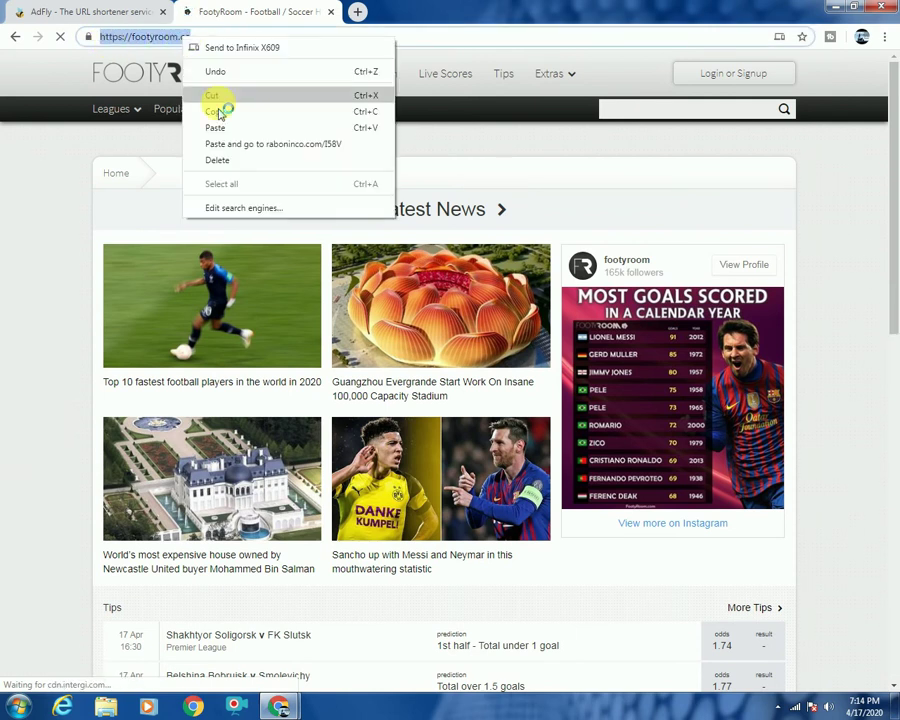
click(224, 112)
click(74, 14)
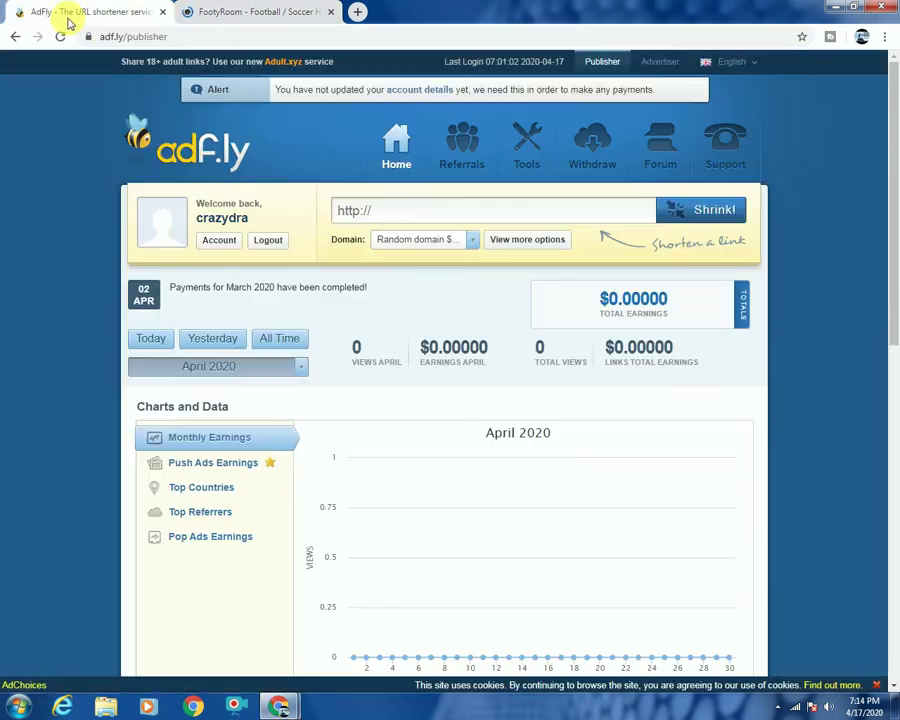
click(450, 212)
right_click(450, 211)
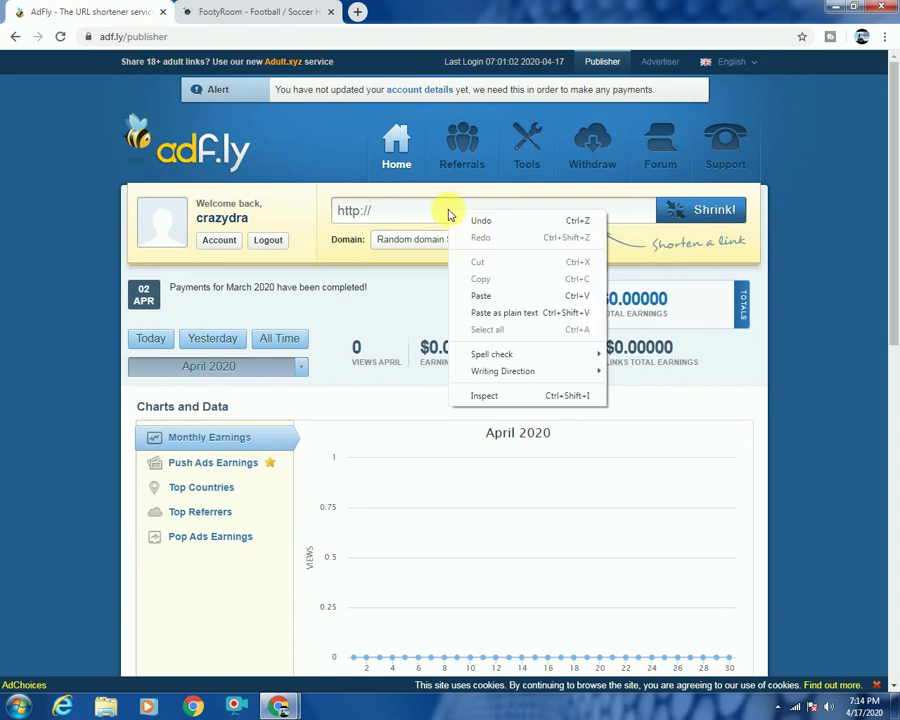
click(489, 297)
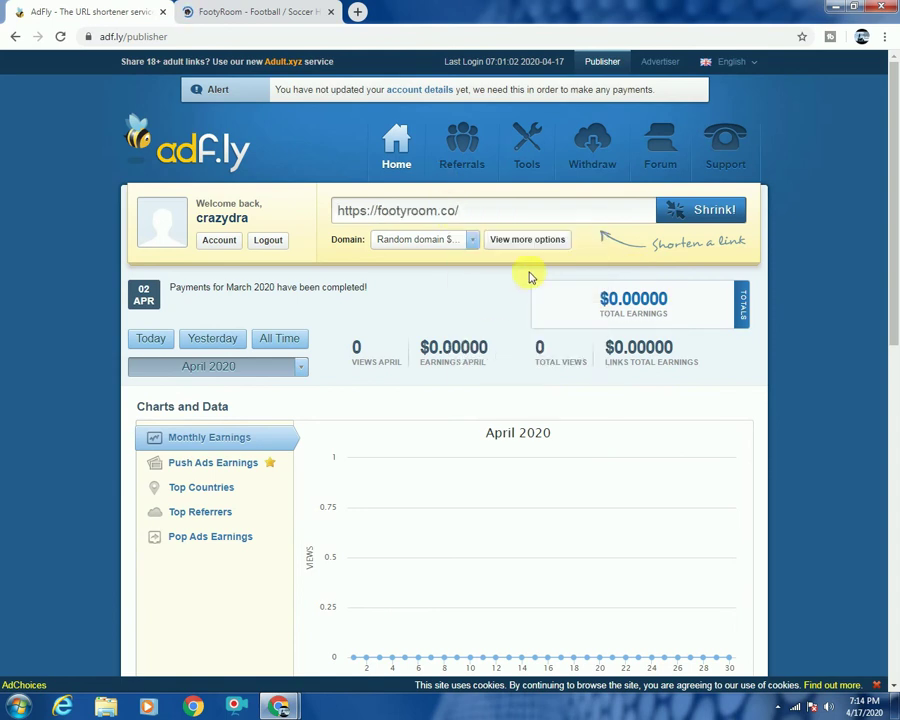
click(707, 211)
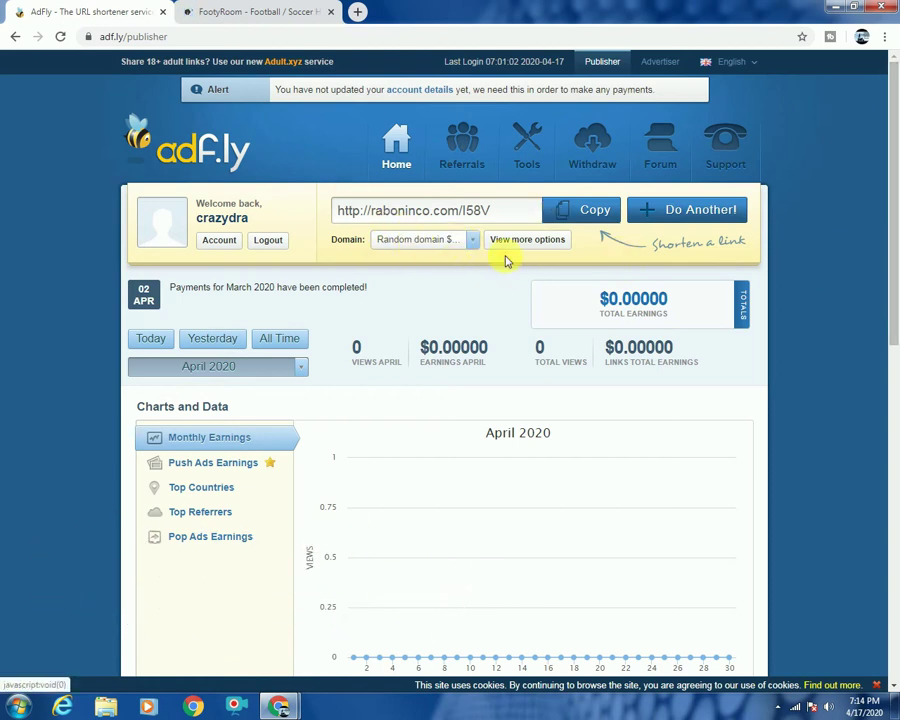
click(584, 213)
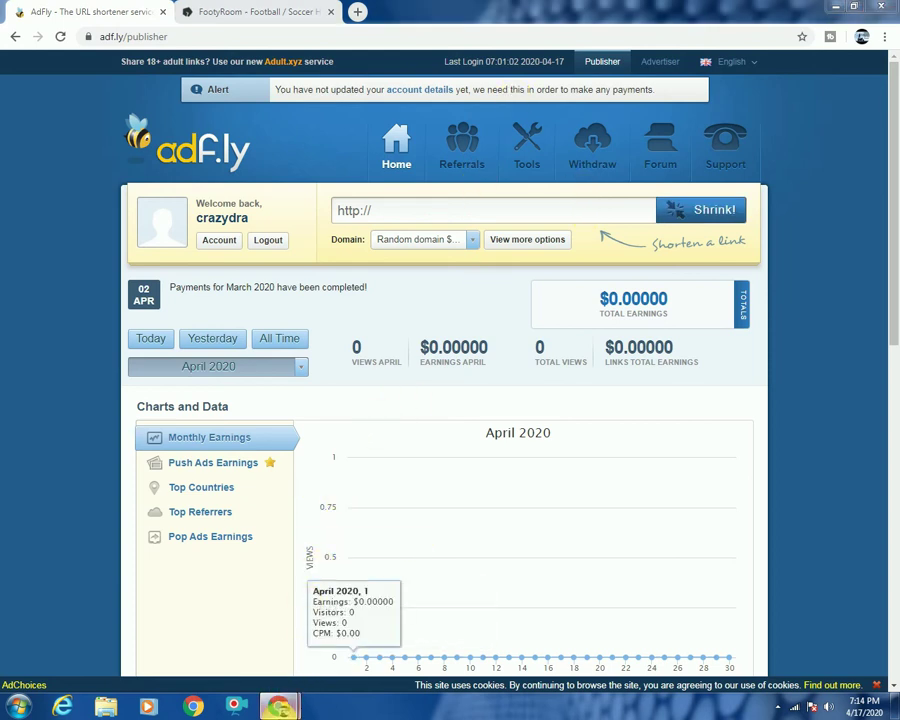
Step: Switch to WhatsApp Web and look through the group chats for one in which to share the short link
mouse_move(279, 707)
click(341, 651)
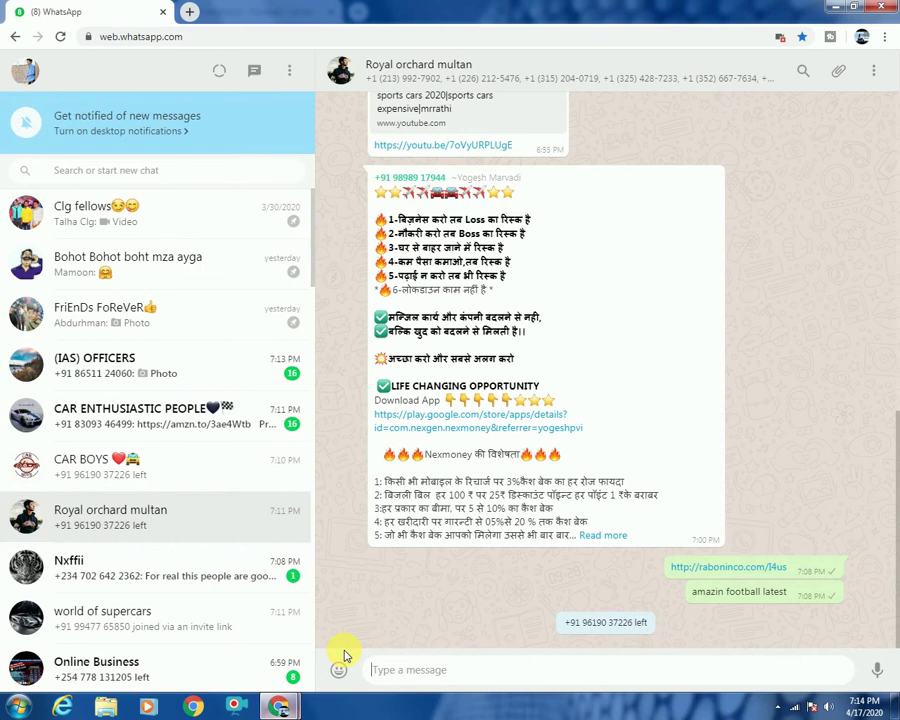
click(195, 284)
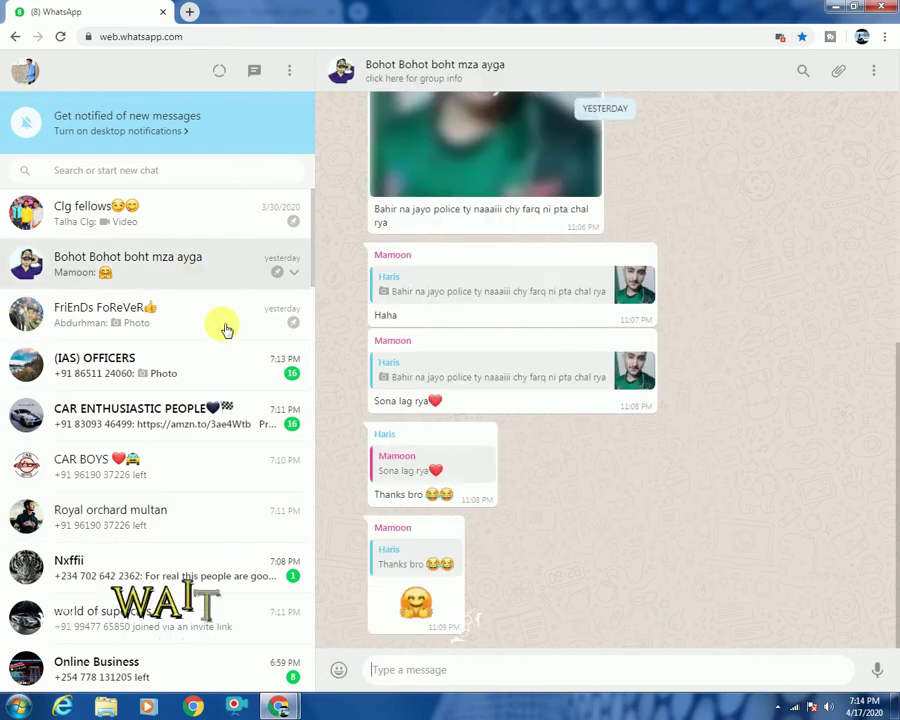
click(210, 516)
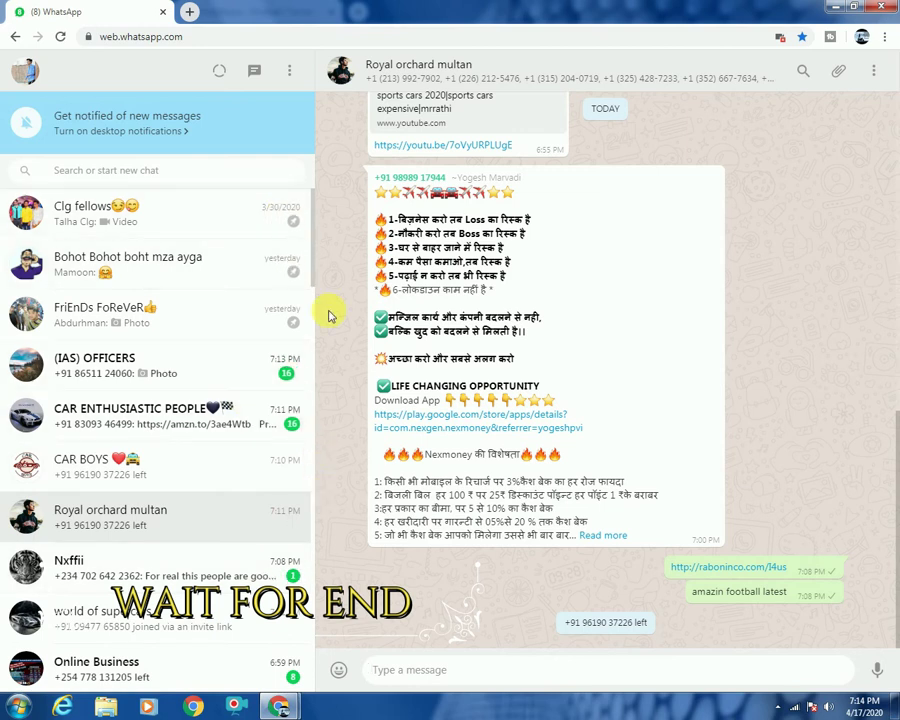
drag(312, 253, 332, 238)
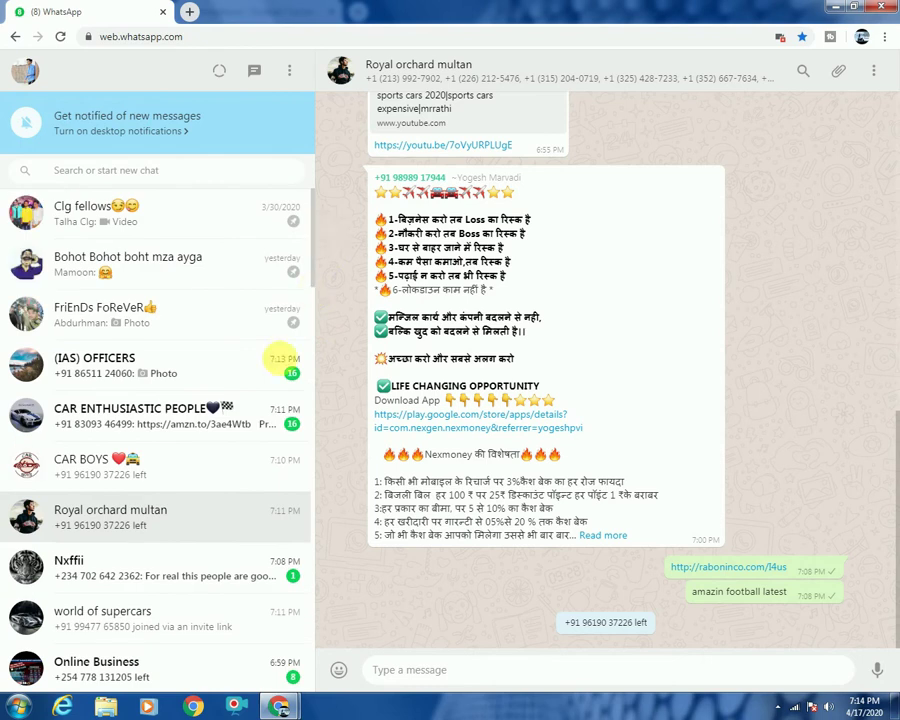
click(193, 572)
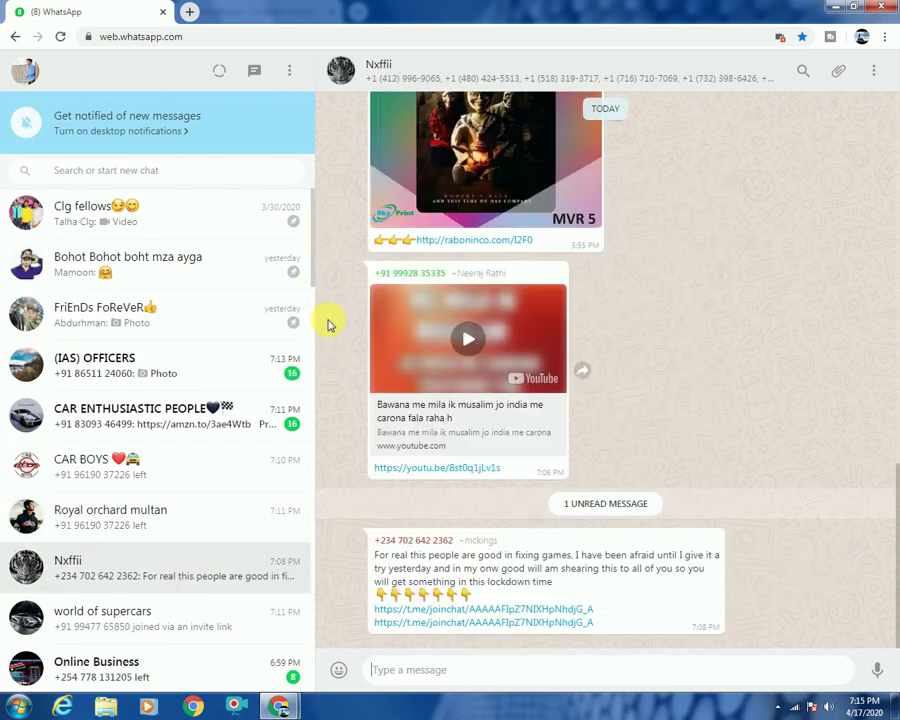
drag(312, 240, 325, 274)
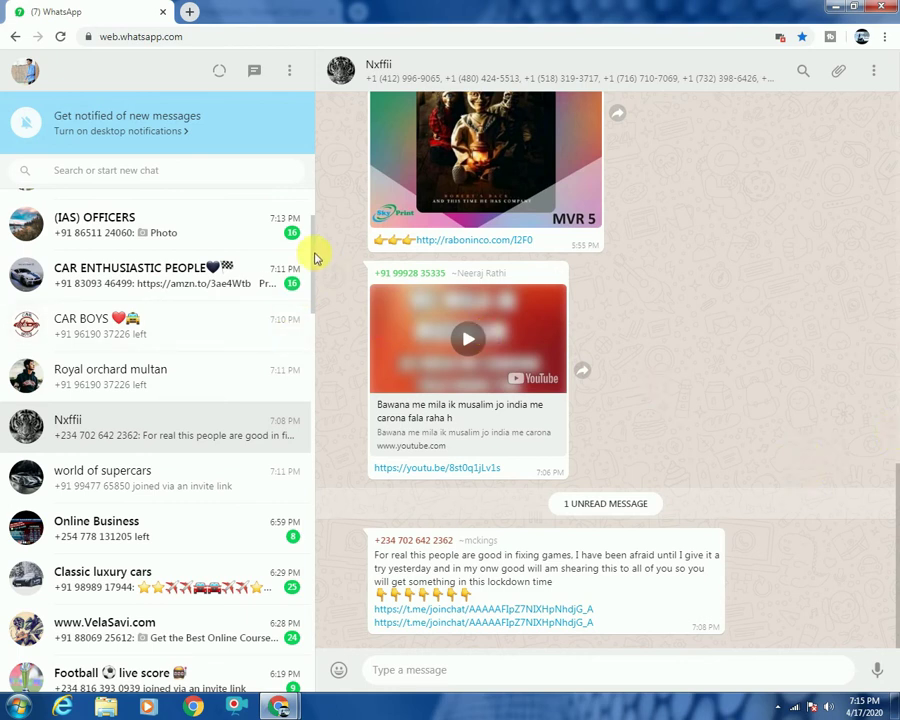
click(219, 272)
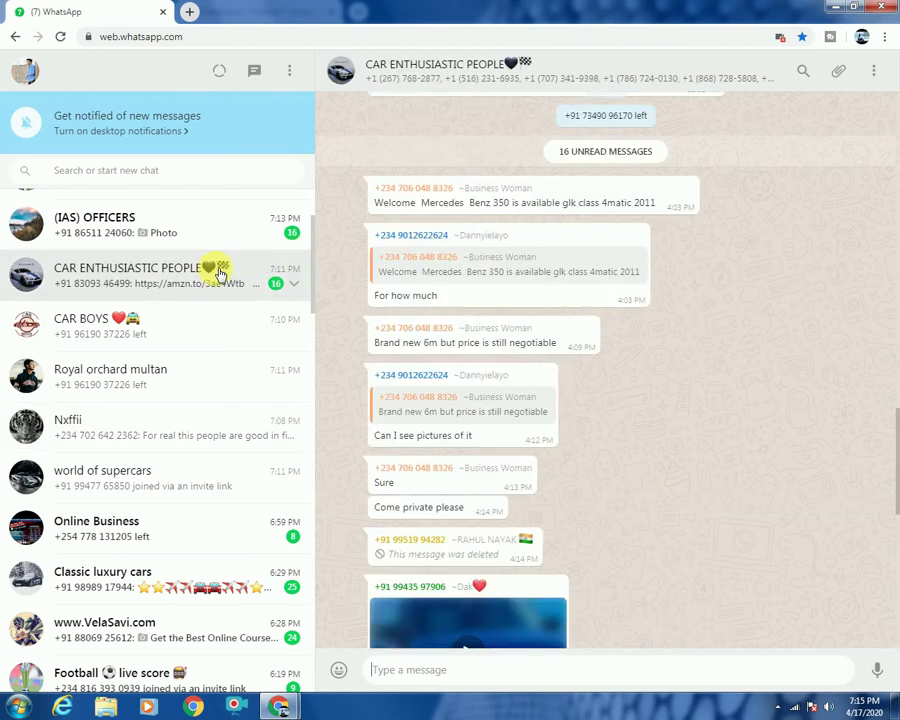
scroll(884, 532, down, 3)
scroll(884, 532, down, 10)
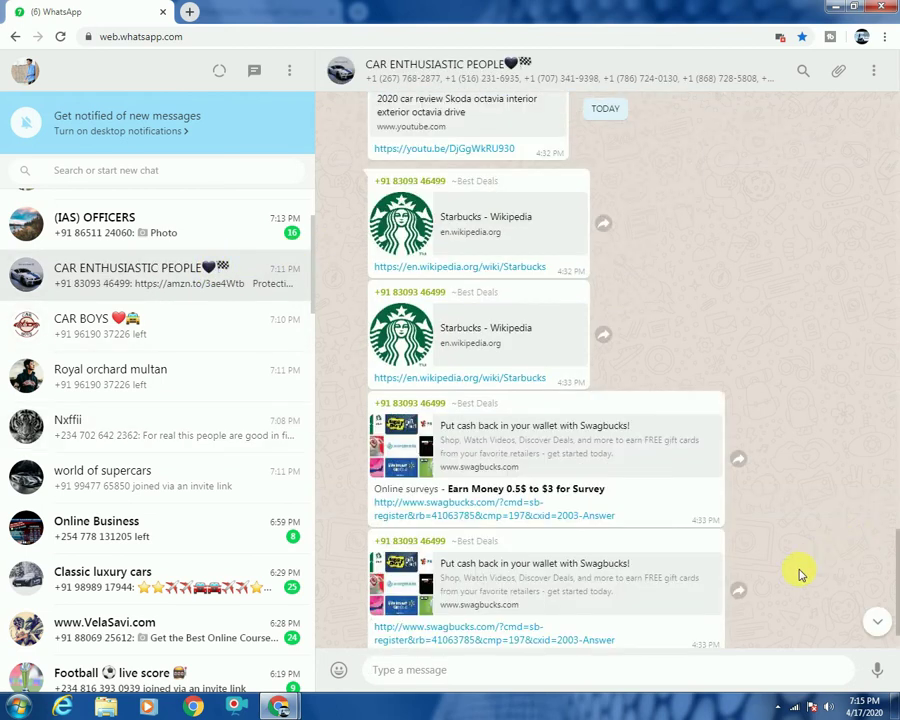
right_click(440, 669)
click(412, 573)
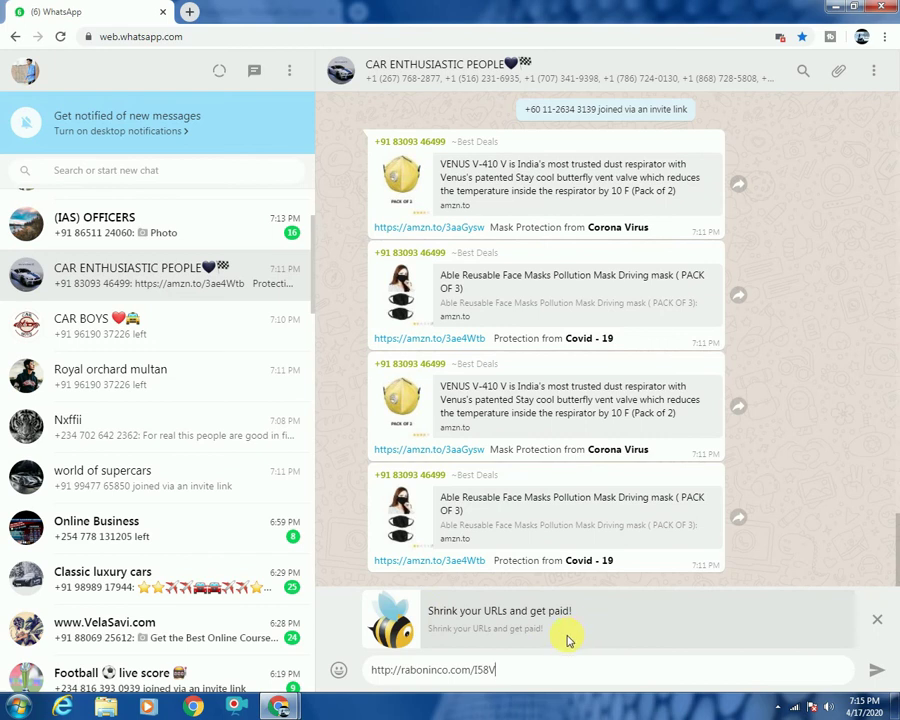
click(880, 623)
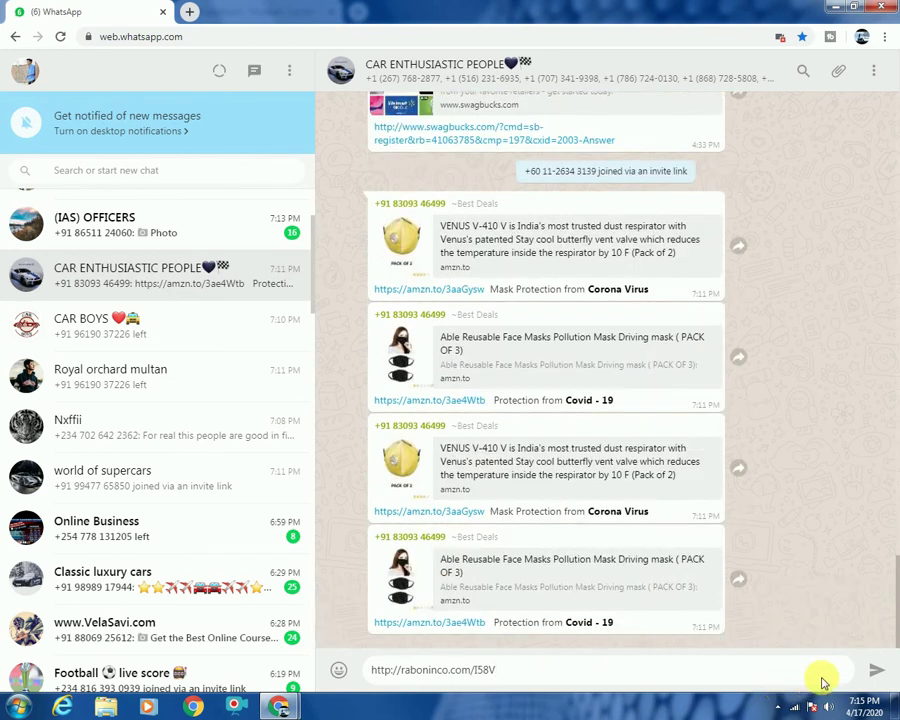
click(878, 672)
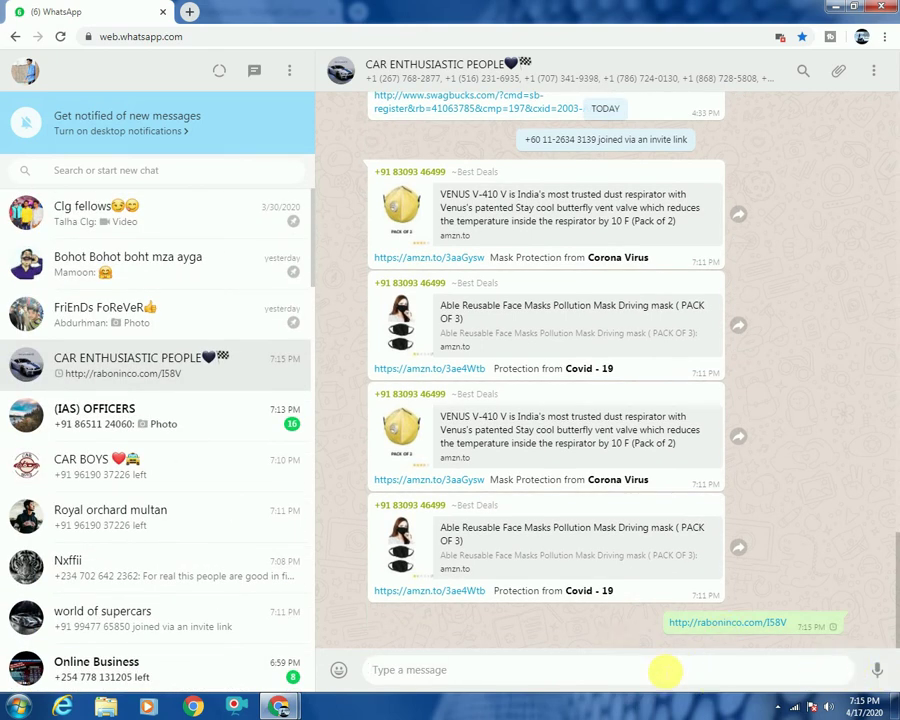
Step: Send the message "amazing football highlights" to the same group below the shared link
drag(893, 562, 896, 625)
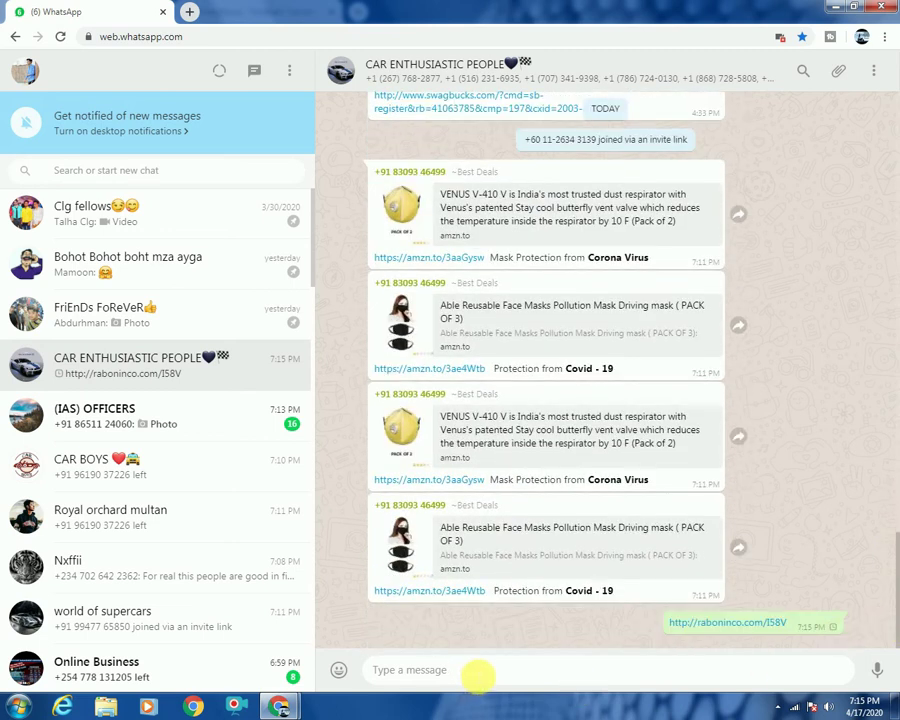
text(amazing football highlights)
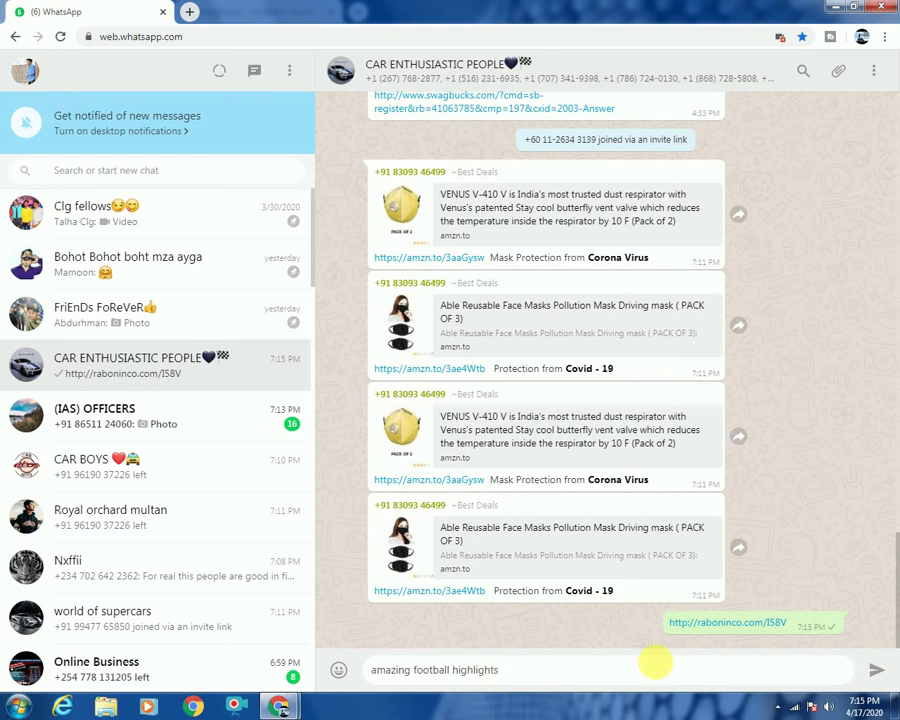
click(875, 672)
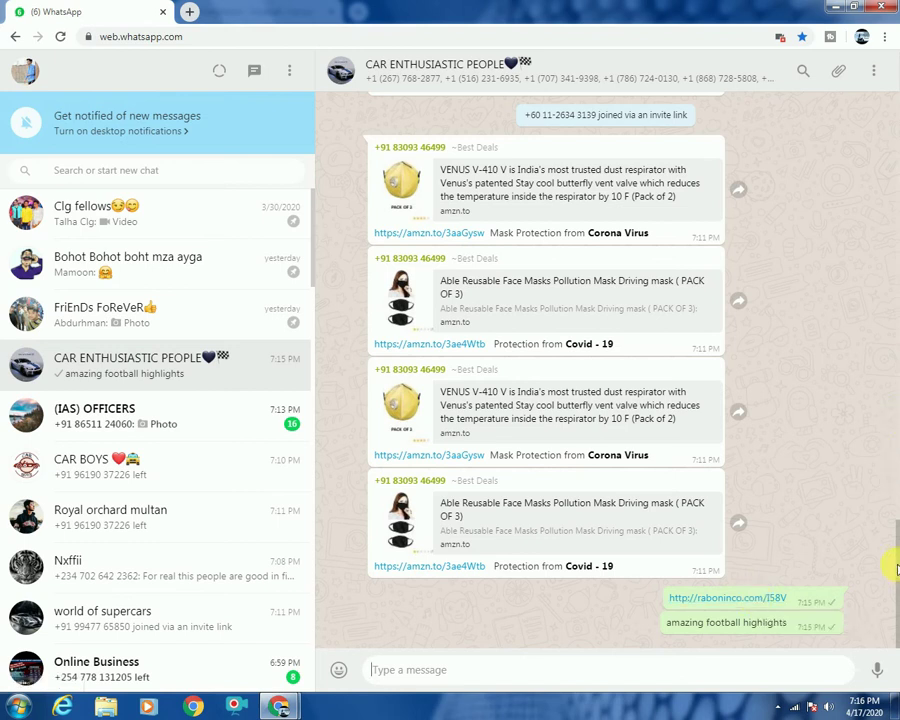
Step: Open the shared short link from the chat, allow the site's notifications and skip the ad to reach FootyRoom
click(727, 599)
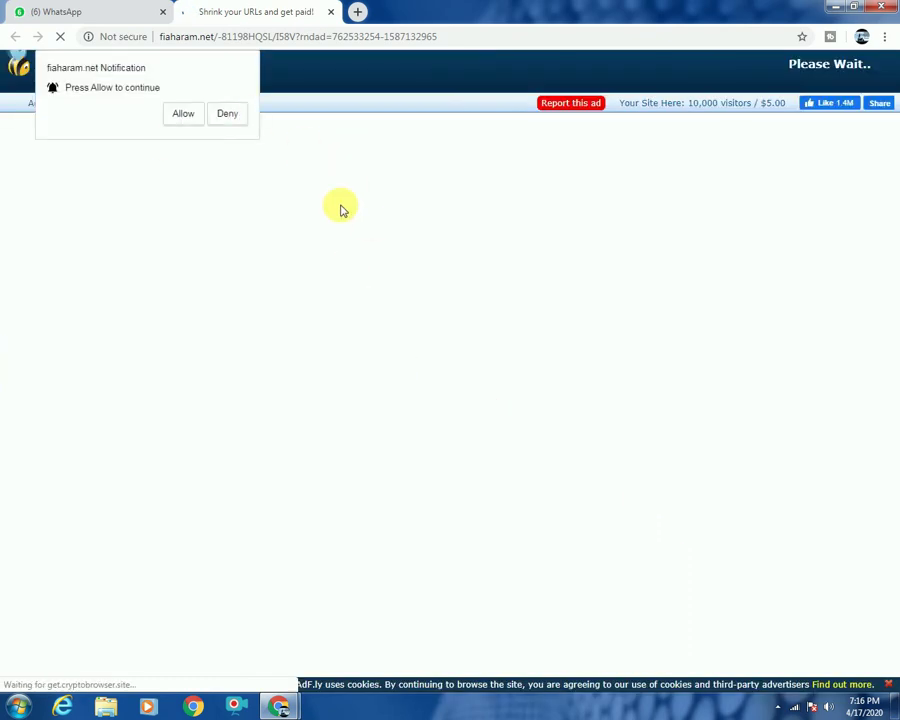
click(197, 117)
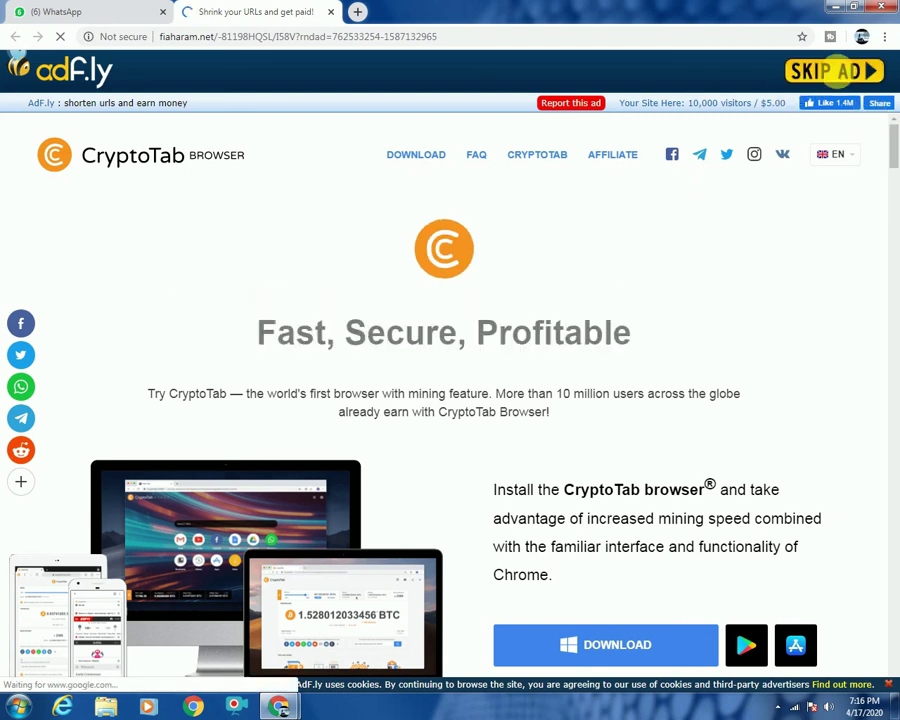
click(785, 91)
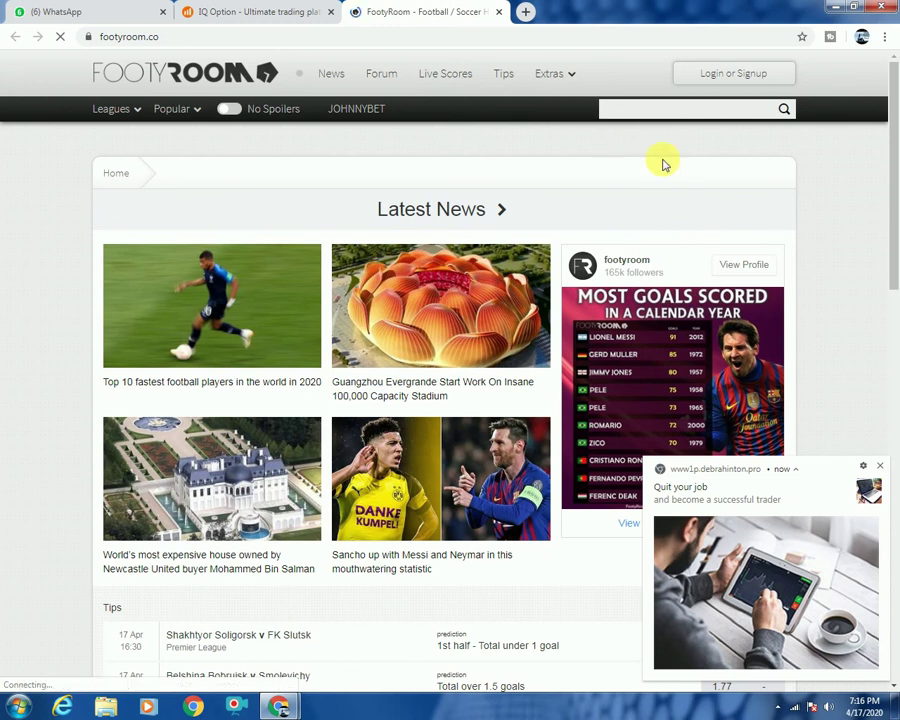
Step: Dismiss the advertising notifications over the FootyRoom page and close the IQ Option ad tab
scroll(622, 138, down, 1)
click(880, 466)
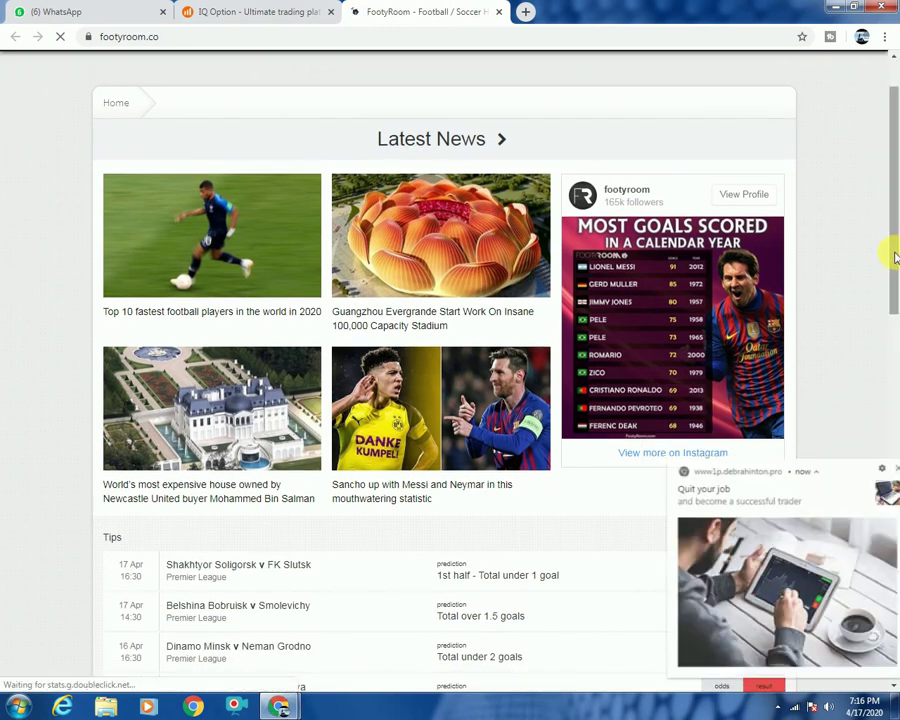
scroll(880, 320, down, 2)
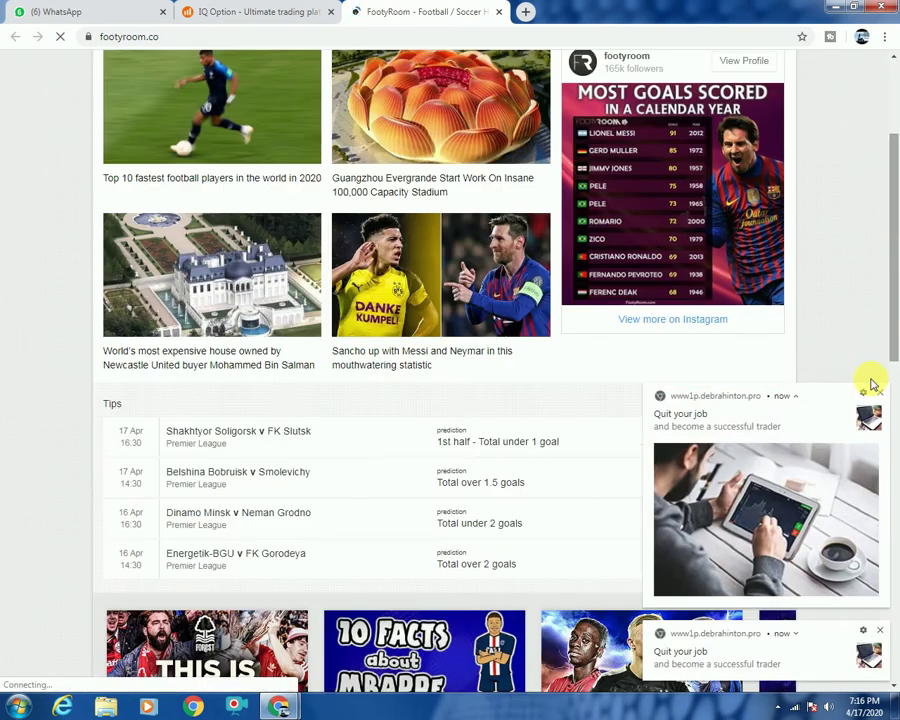
click(880, 631)
click(880, 630)
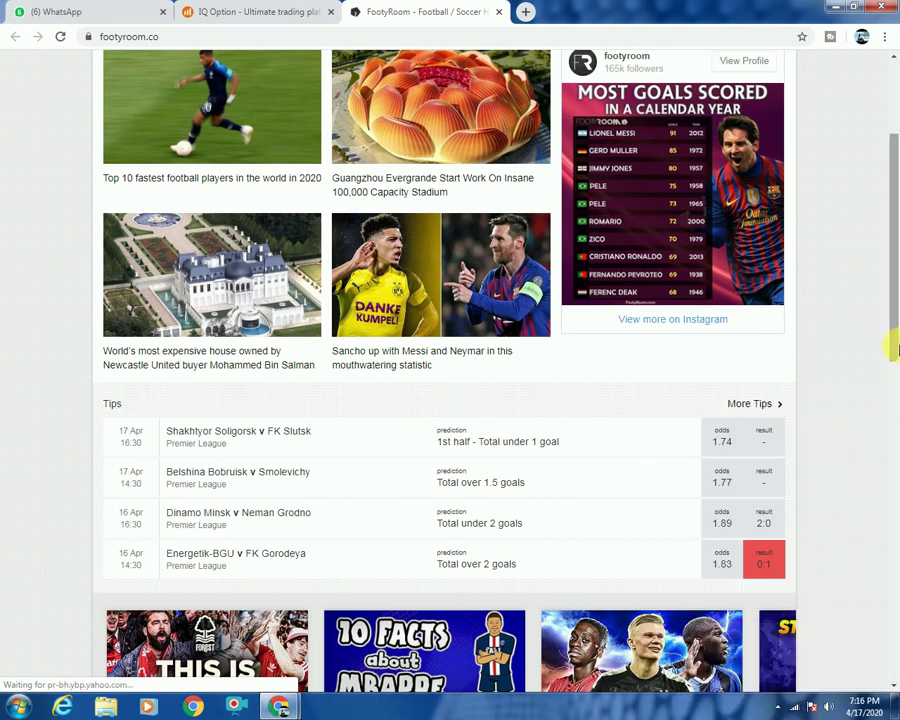
scroll(893, 350, up, 3)
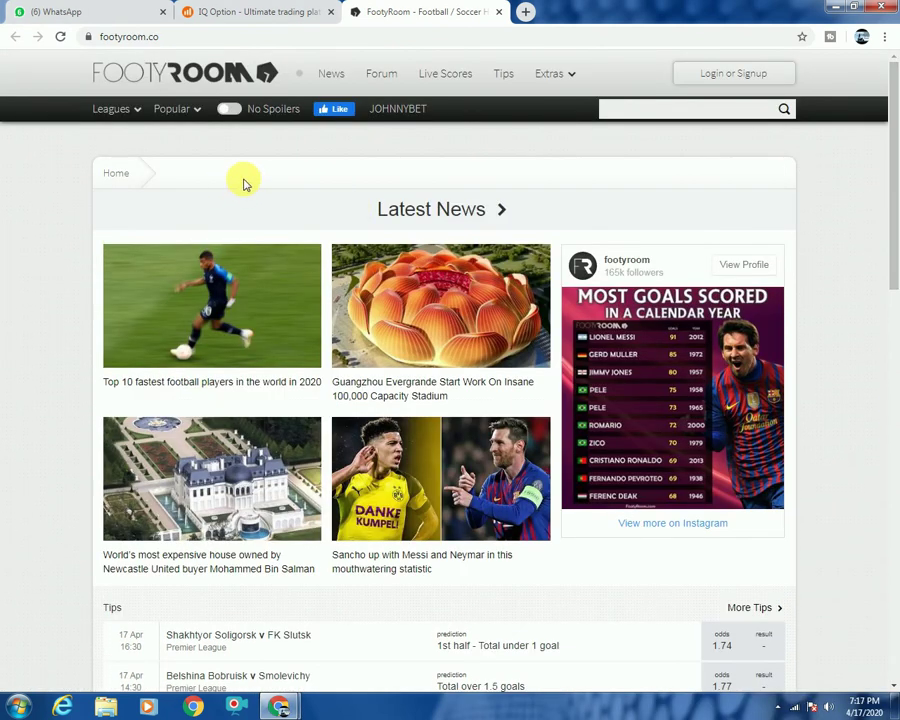
click(331, 11)
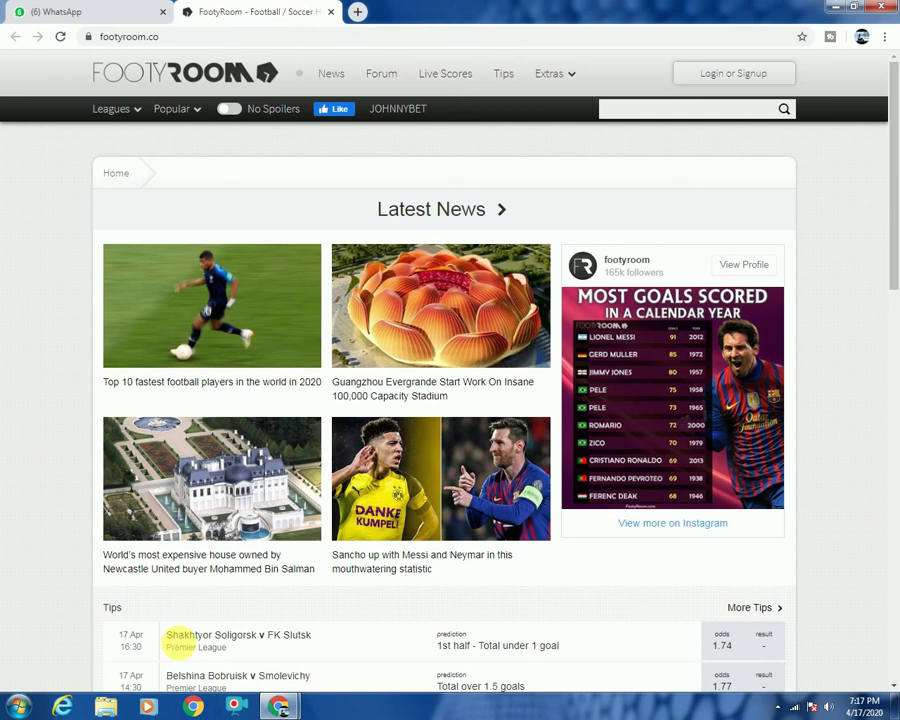
Step: Return to the AdFly publisher page, reload it and check the monthly earnings chart and the Your Links table
mouse_move(280, 708)
click(231, 585)
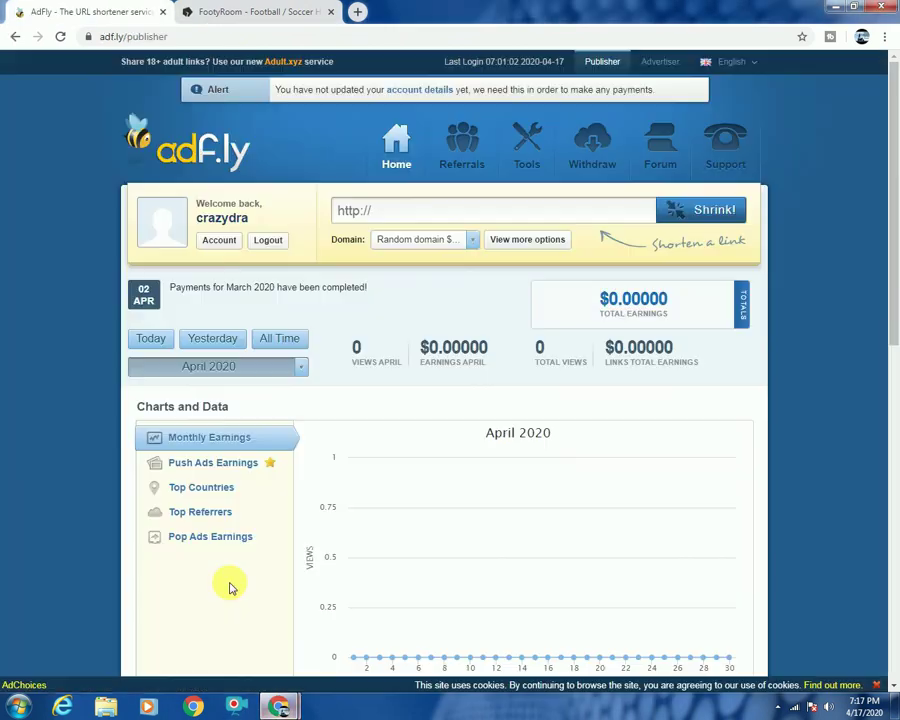
click(59, 38)
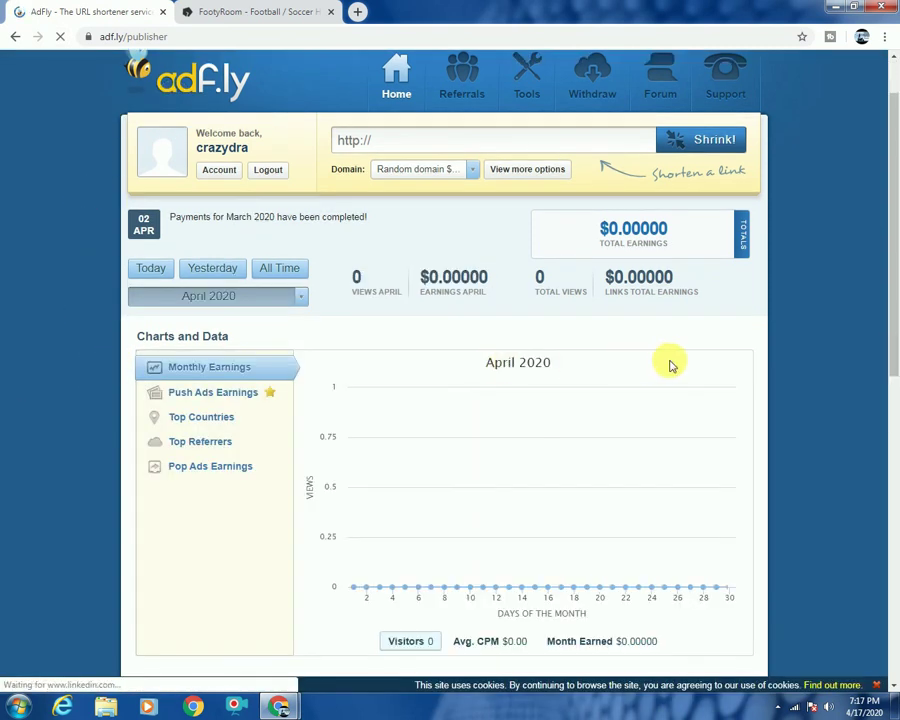
scroll(769, 372, down, 1)
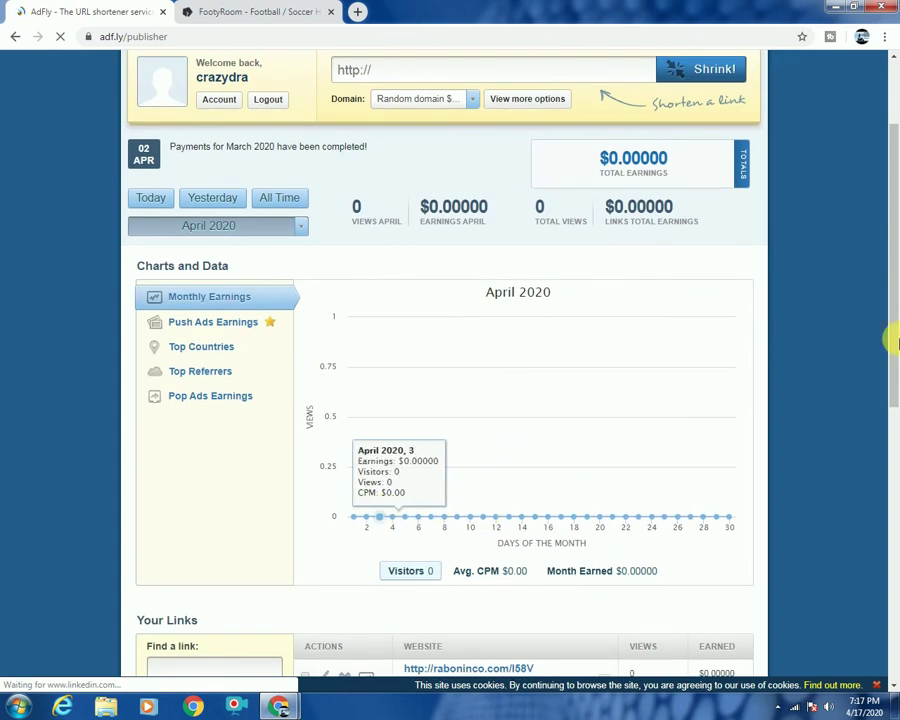
scroll(422, 468, down, 3)
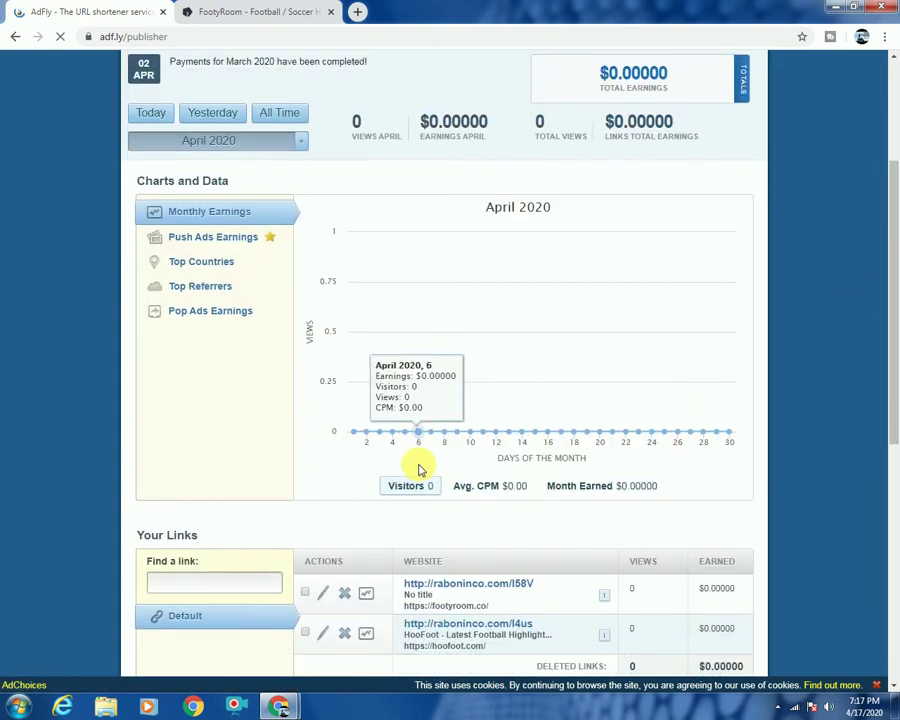
scroll(803, 547, down, 1)
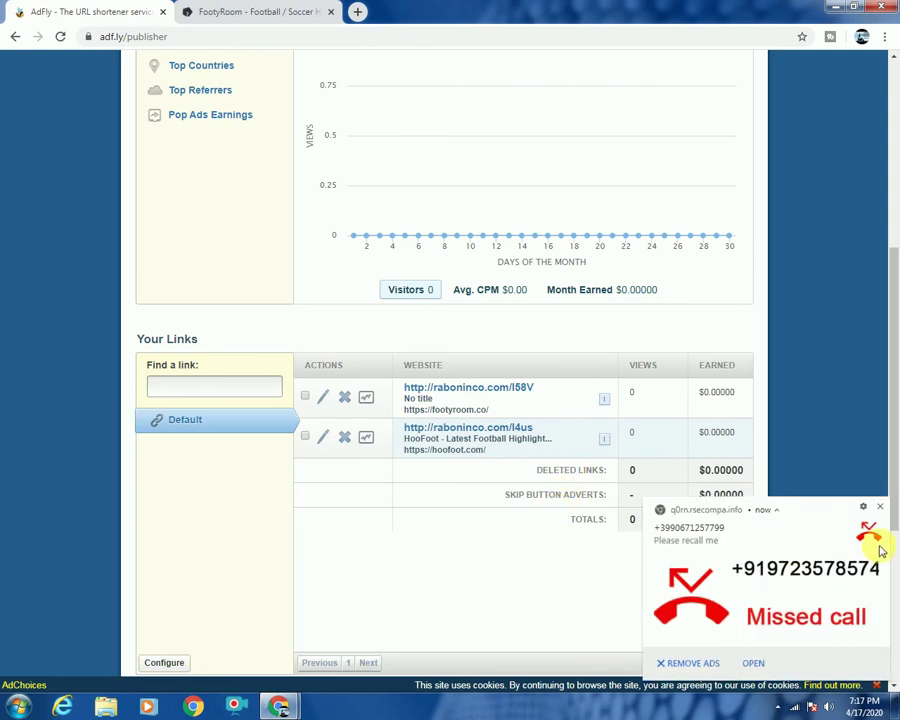
Step: Dismiss the advertising notifications that cover the AdFly dashboard
click(880, 508)
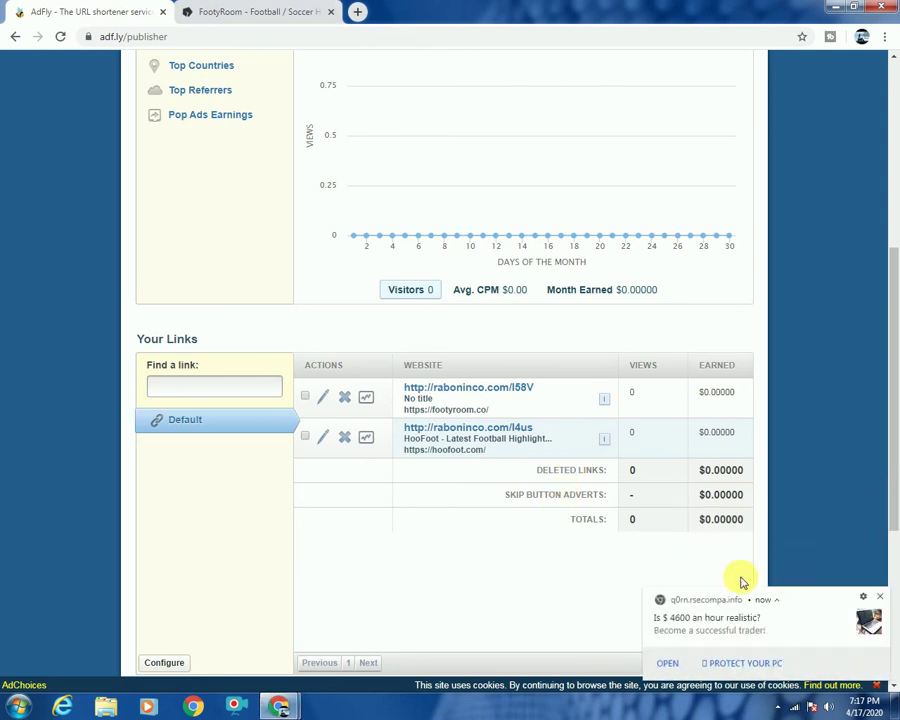
click(880, 596)
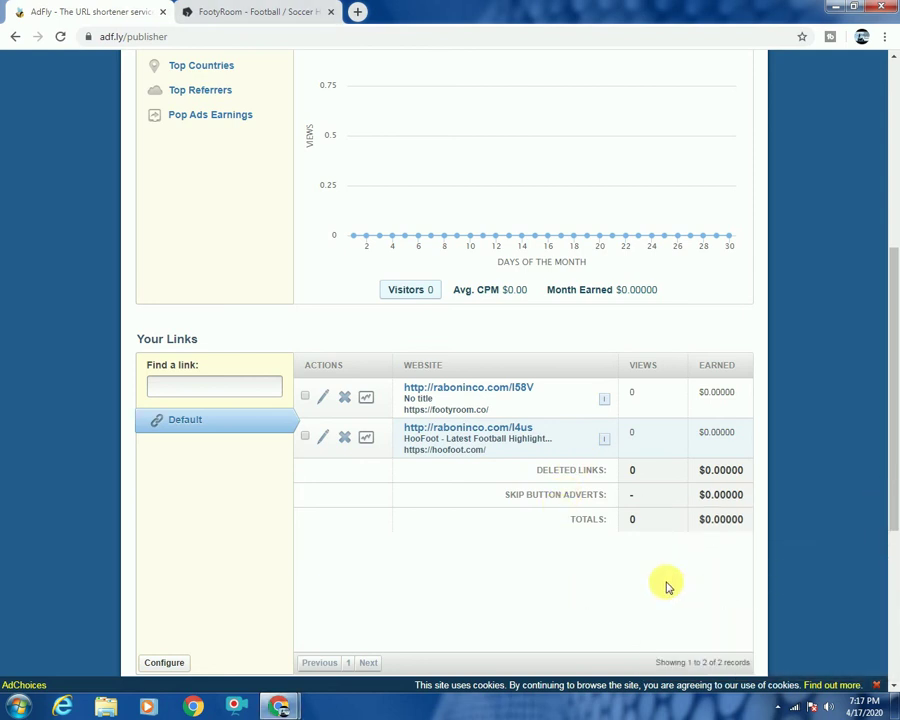
scroll(790, 590, up, 5)
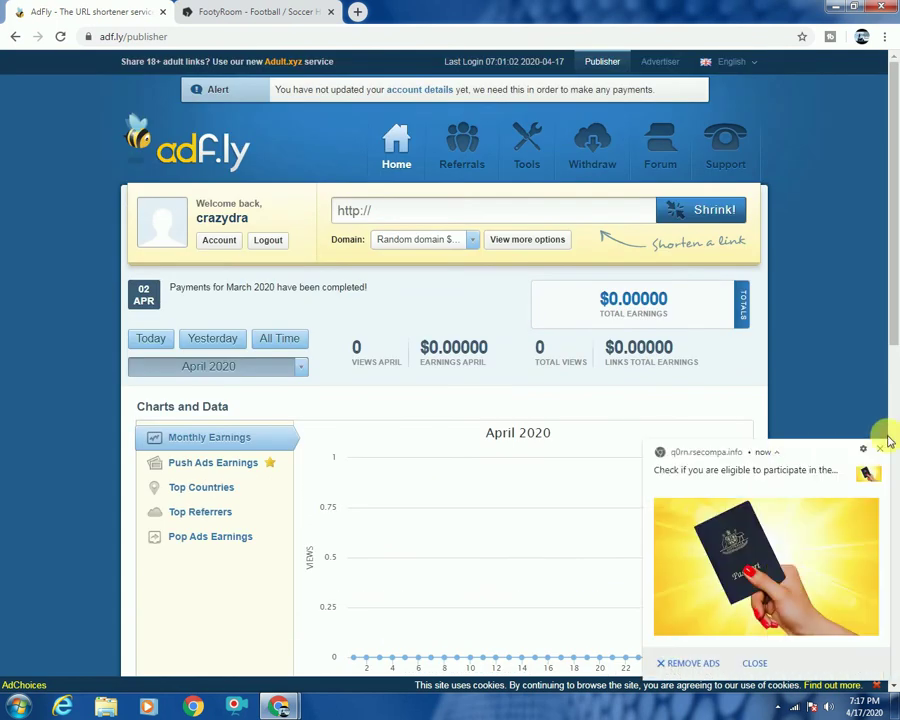
click(881, 455)
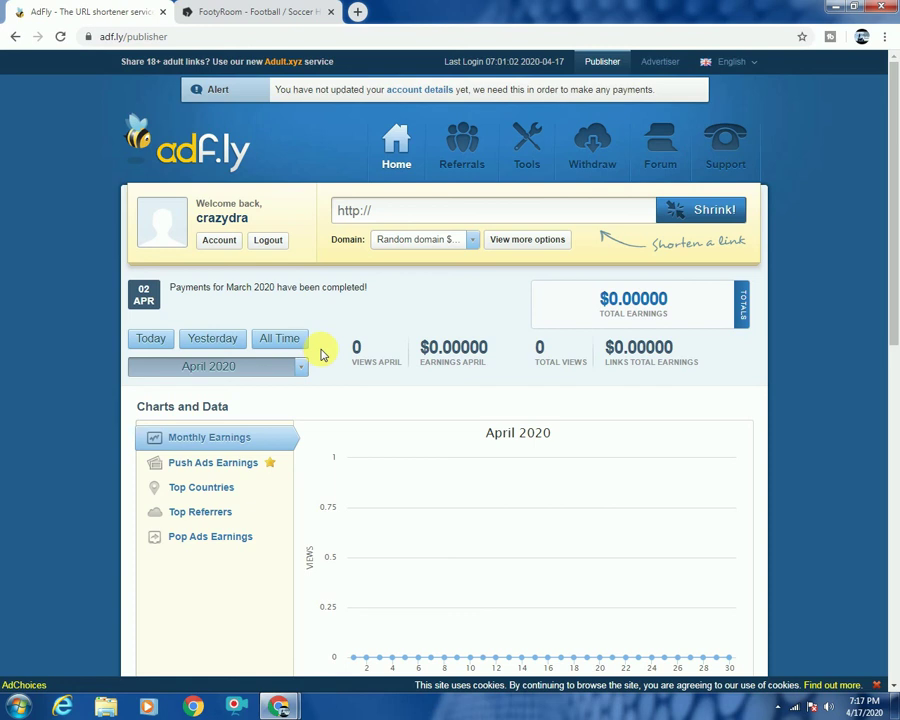
drag(896, 322, 893, 240)
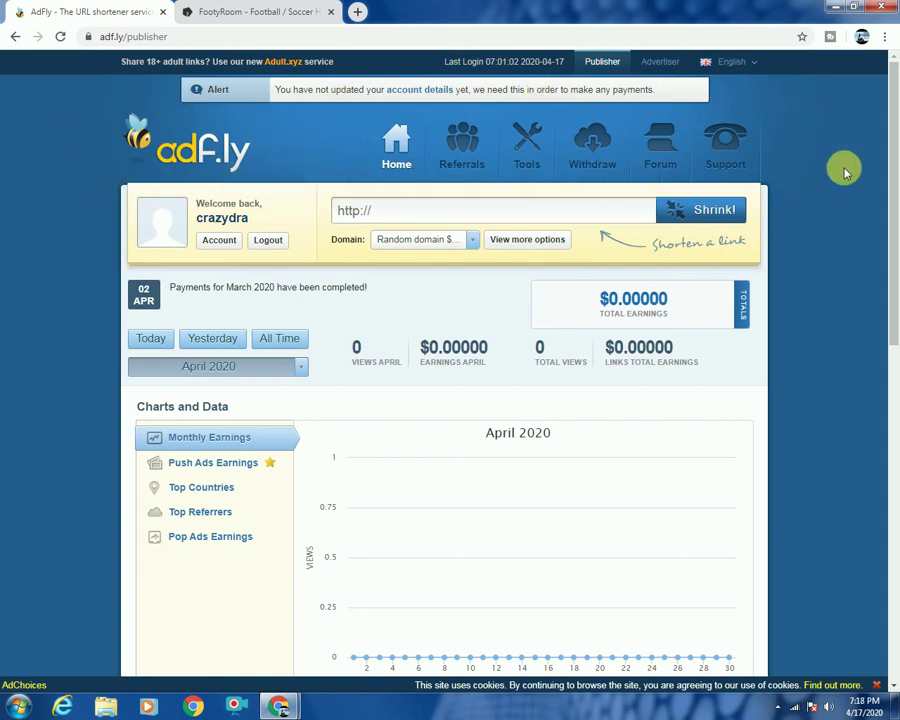
scroll(488, 410, down, 3)
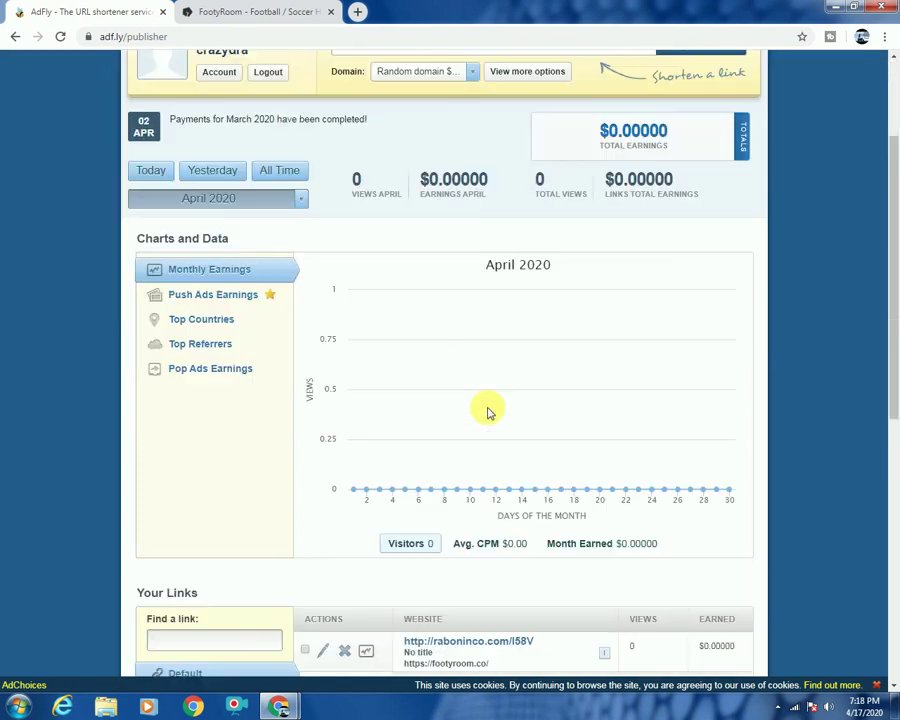
scroll(341, 410, down, 1)
scroll(353, 396, up, 4)
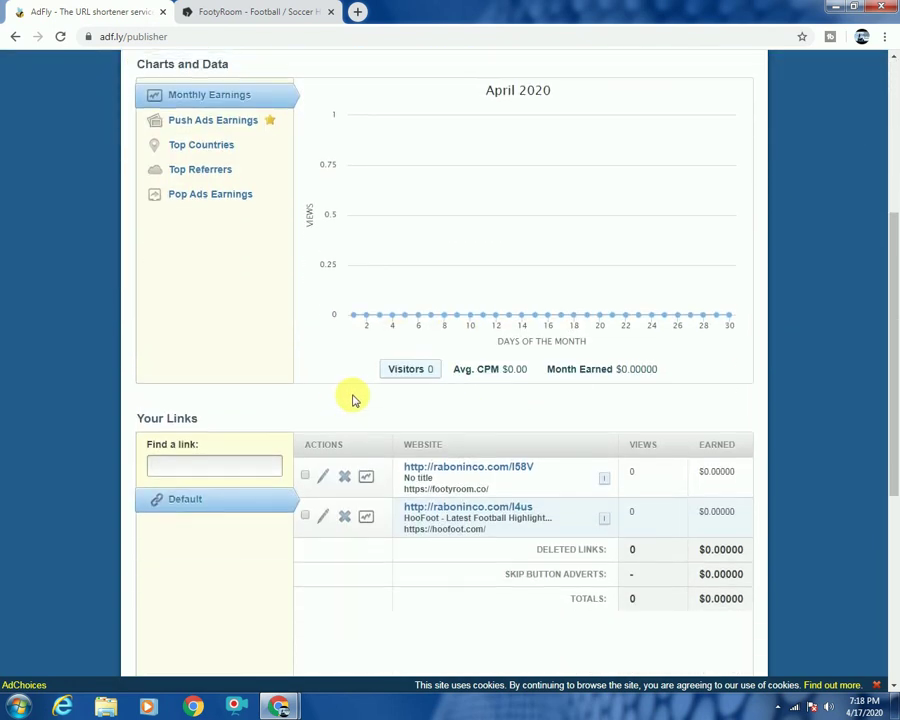